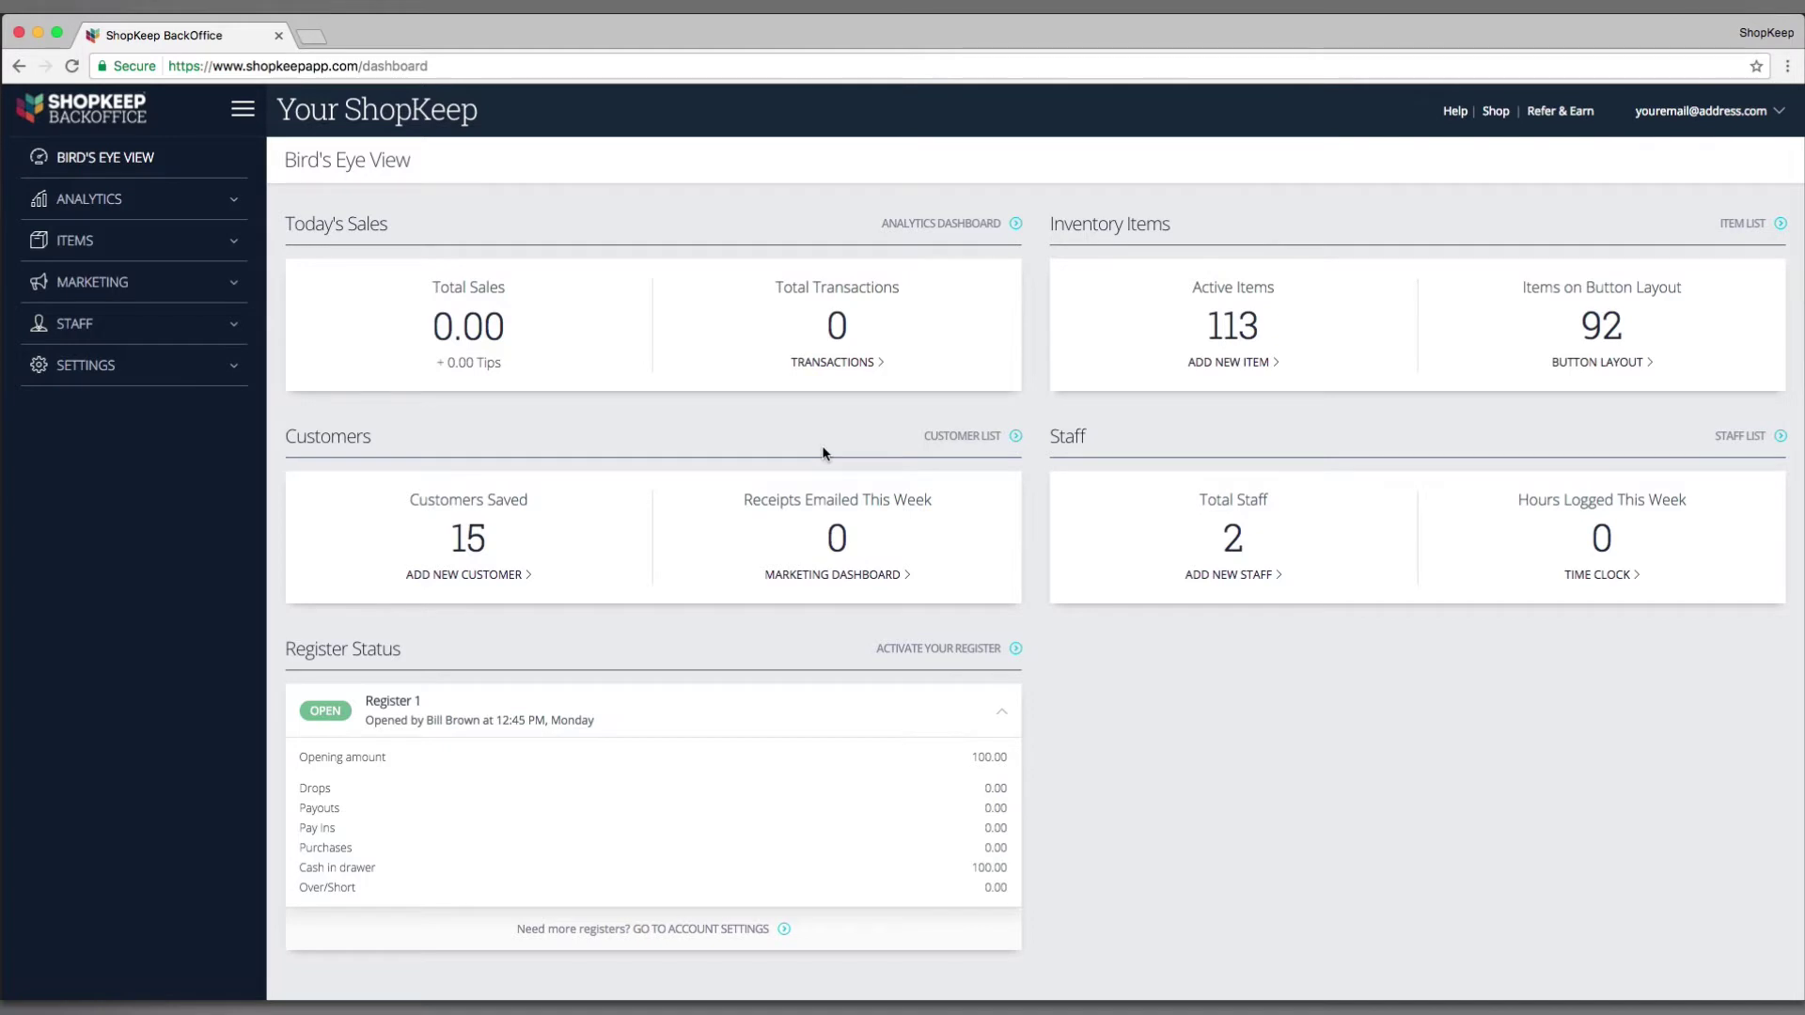
Step: Go to Settings > QuickBooks integration and follow 'Sign up now' to the QuickBooks Online plans page
click(122, 367)
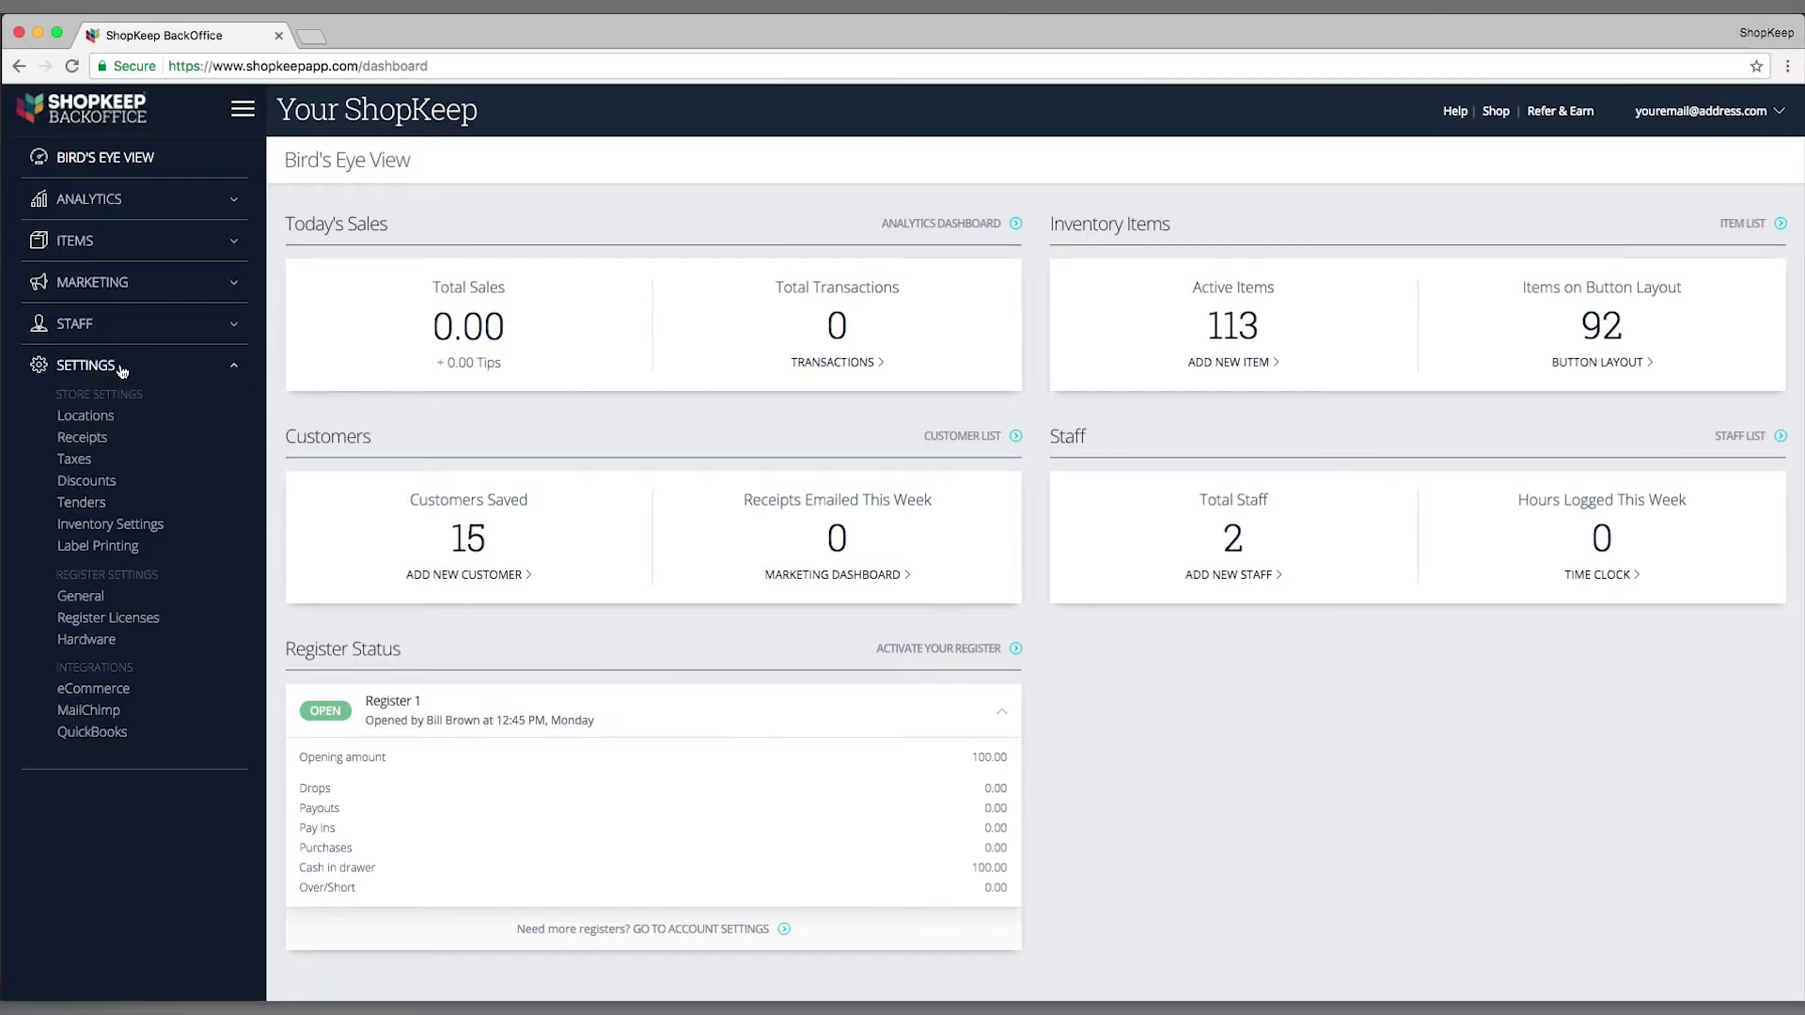
click(106, 741)
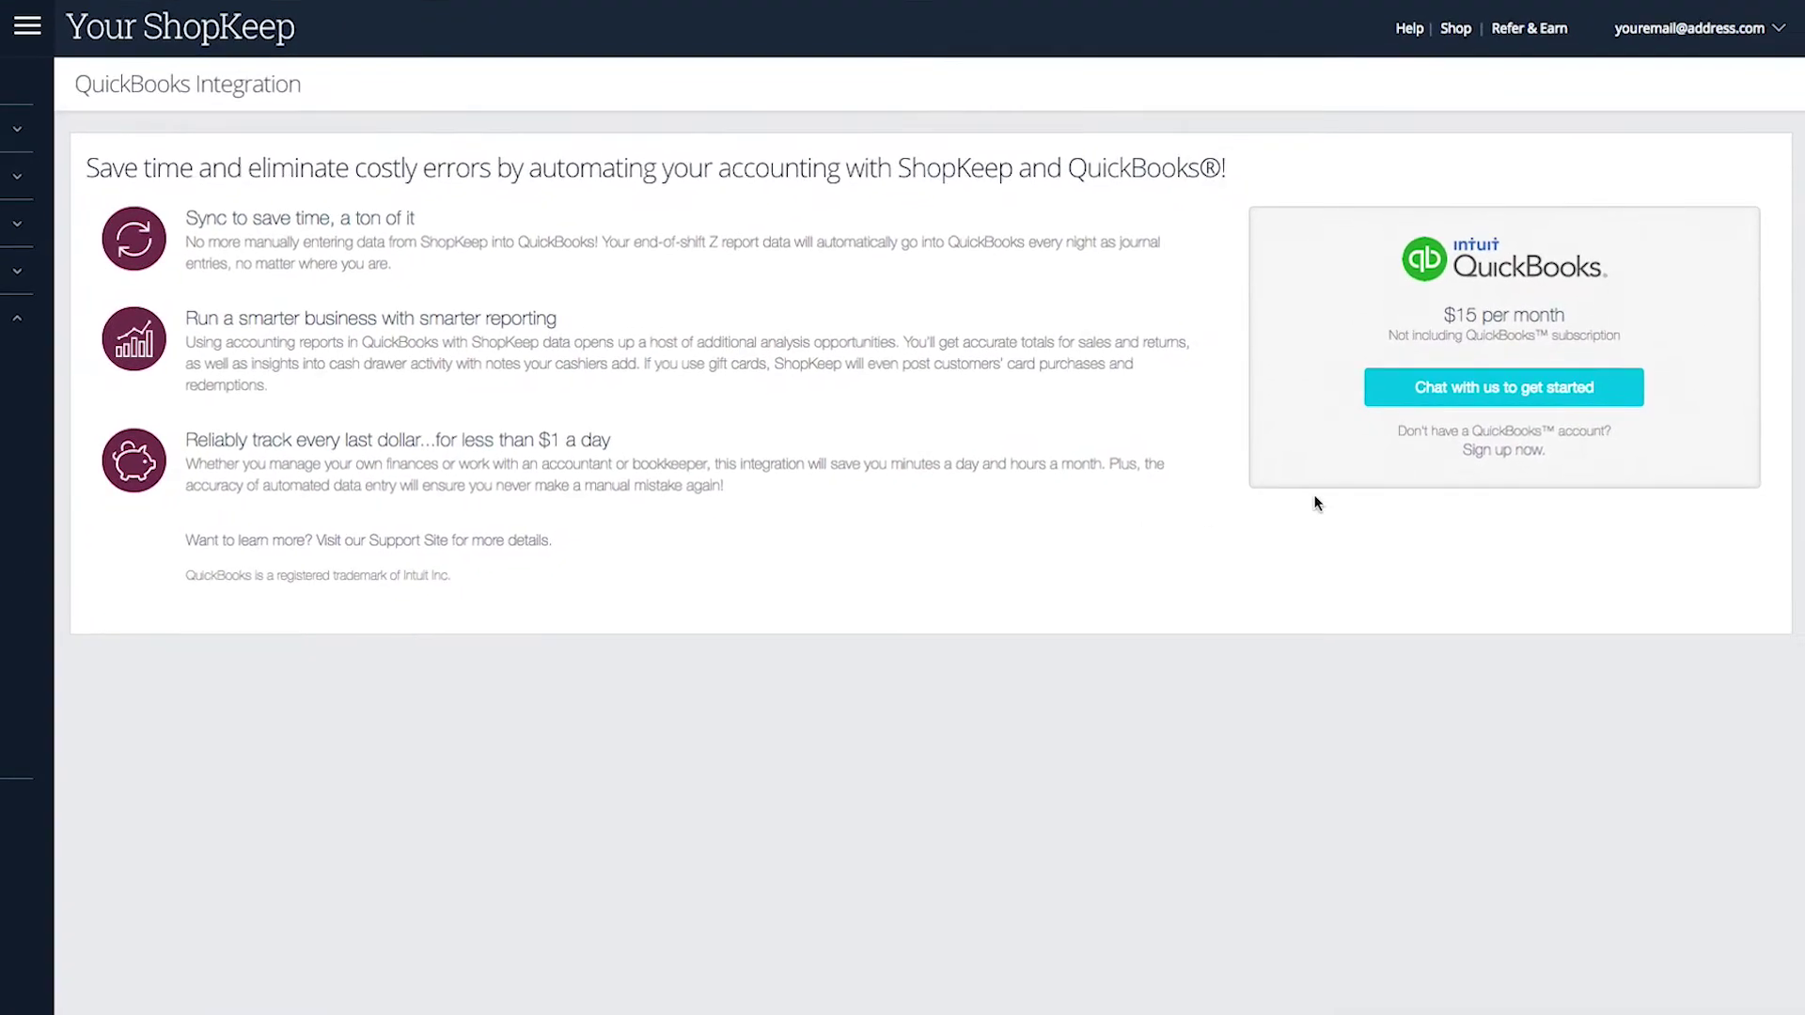
click(1540, 484)
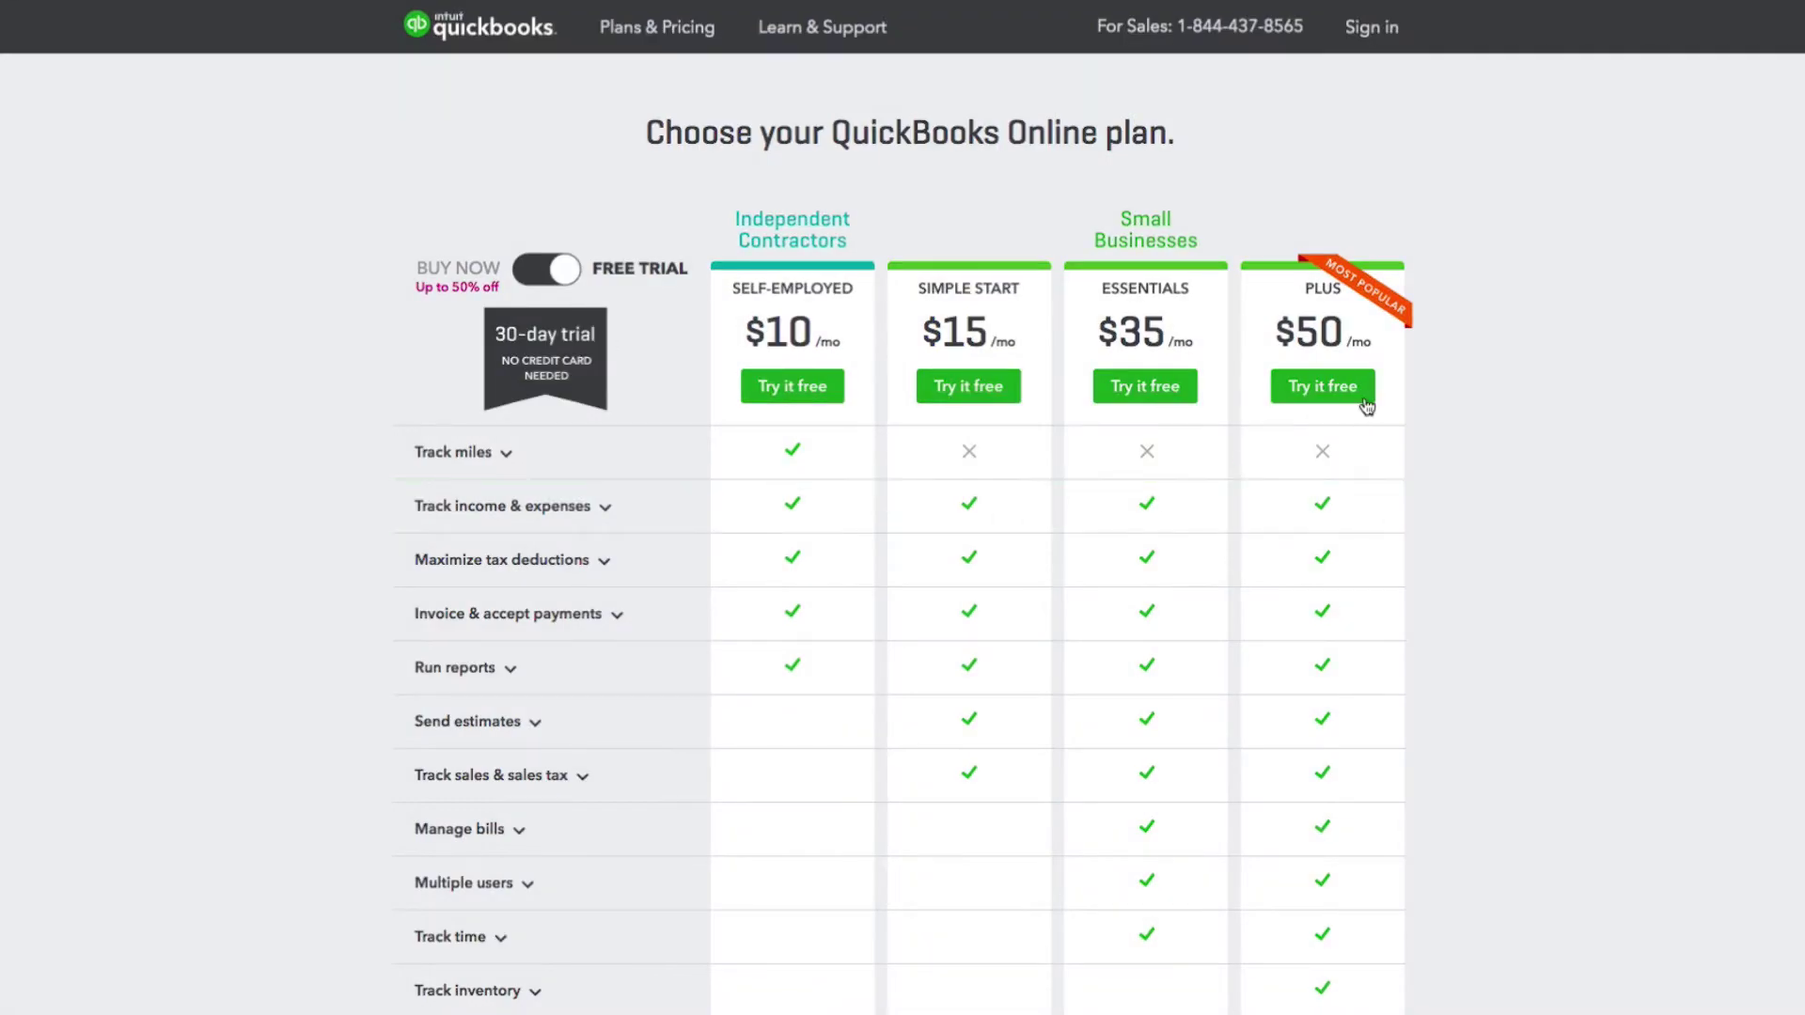
Step: Start a free Plus trial, entering and confirming the e-mail address, and create the account
click(1365, 403)
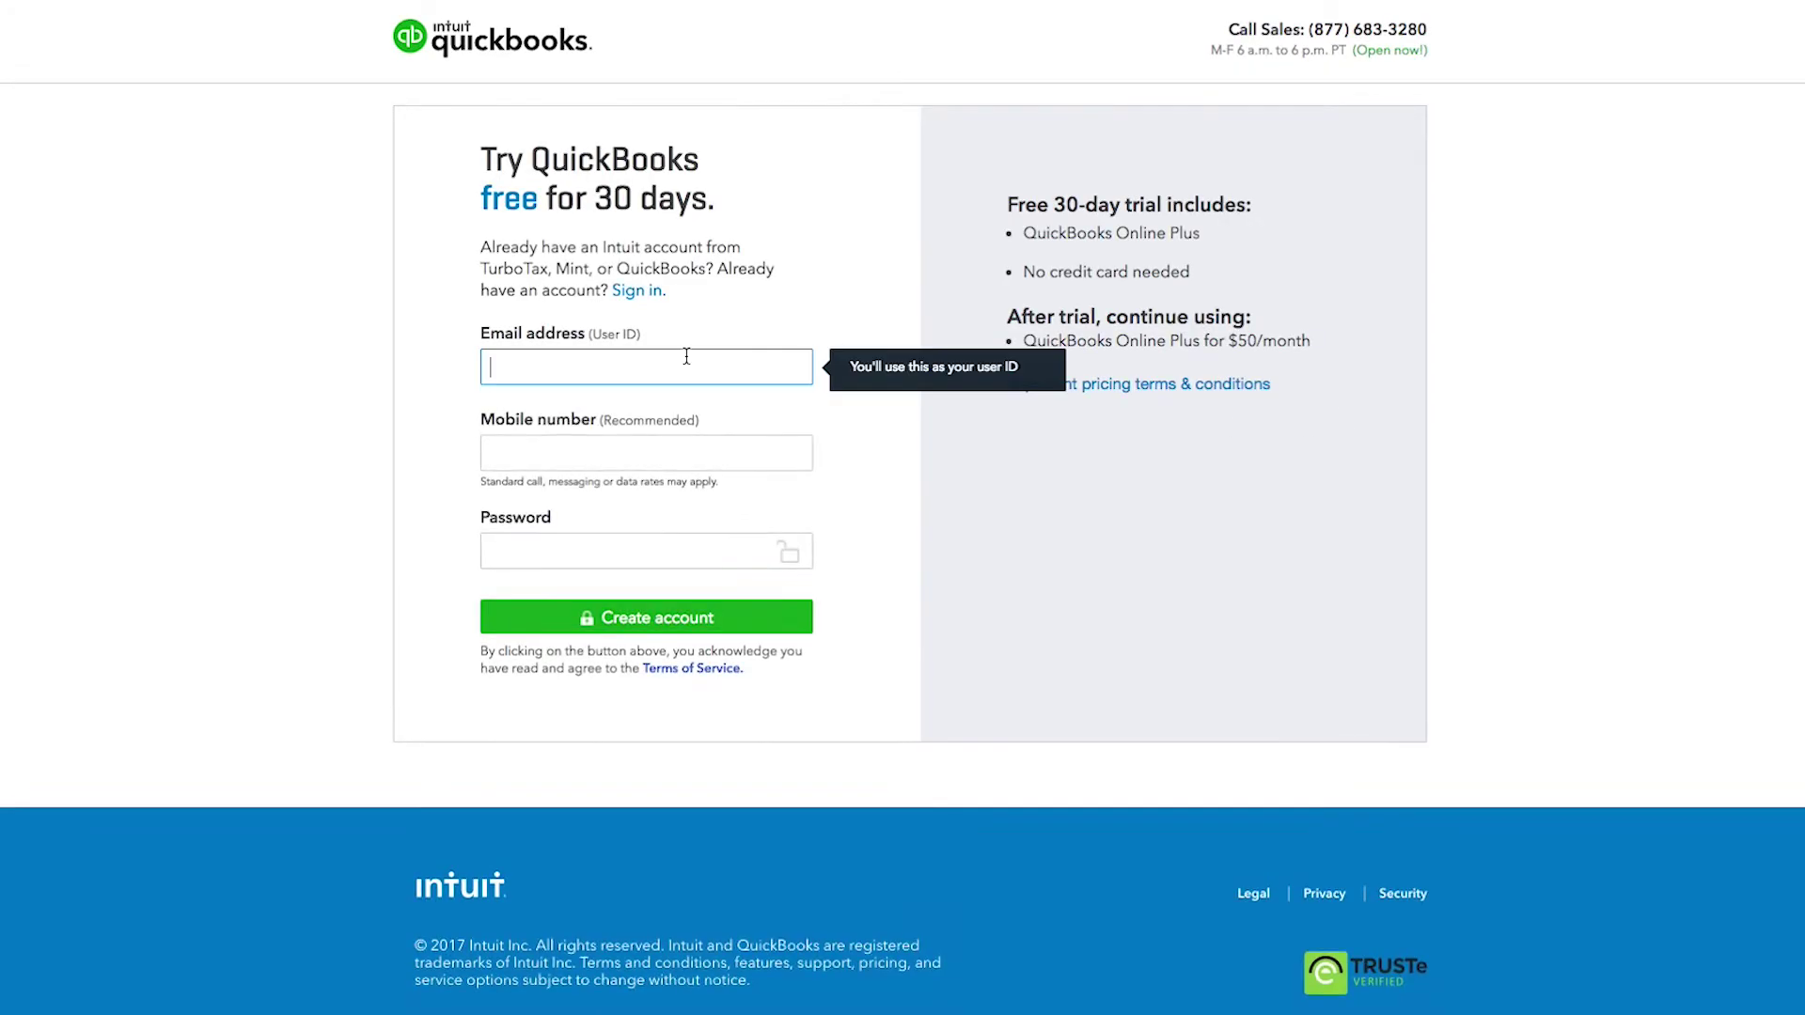
text(youremail@address.com)
key(Tab)
text(youremai)
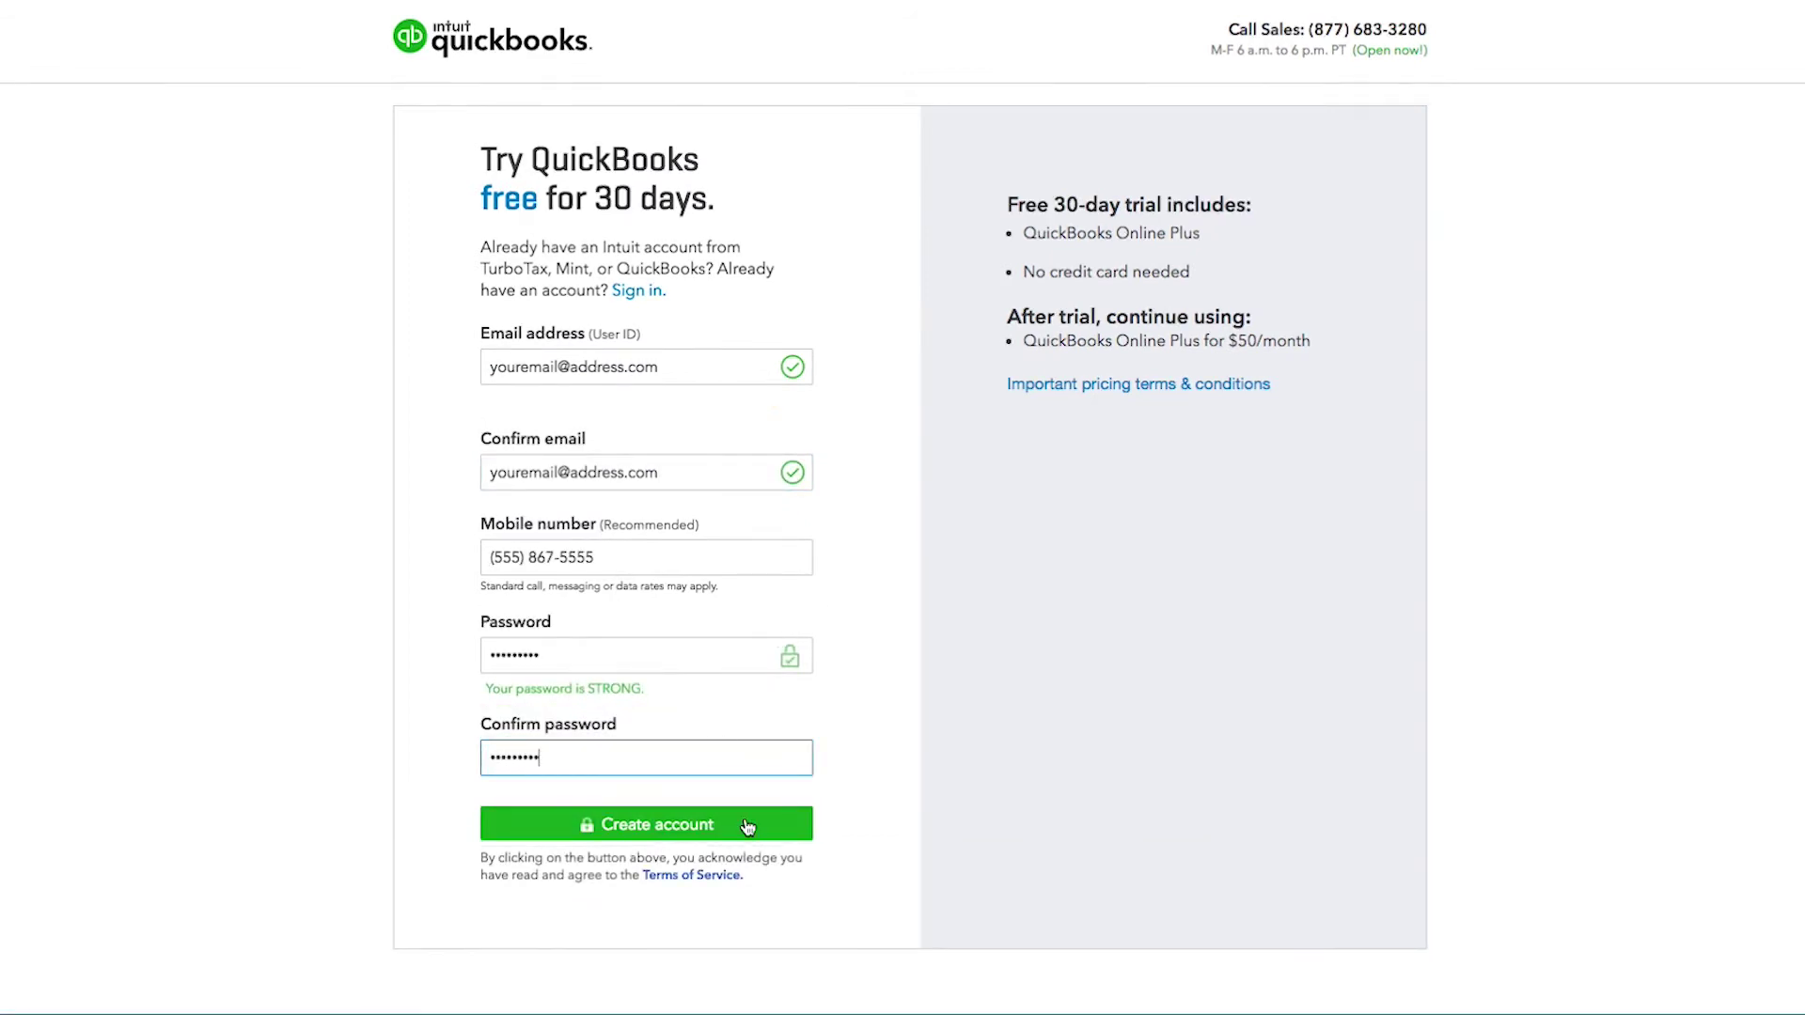
click(748, 825)
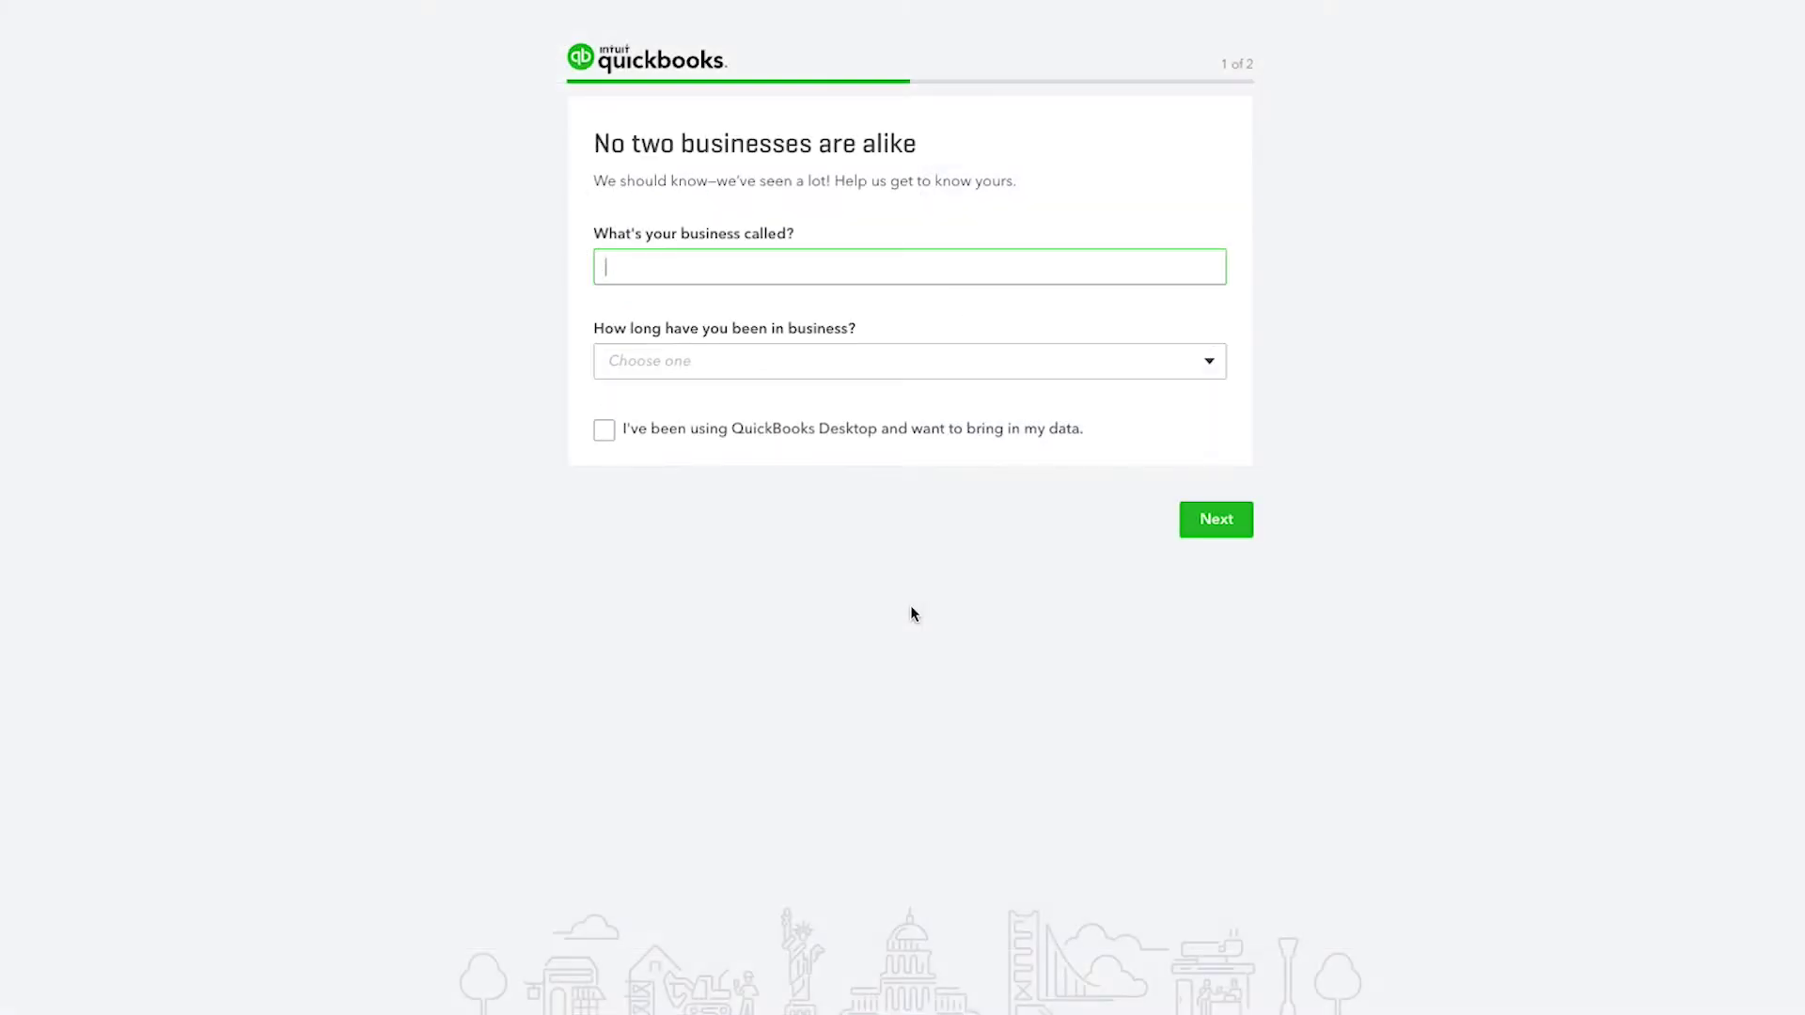
Step: Name the business 'Your Business', set time in business to 1-2 years, and continue
text(Your Business)
click(883, 354)
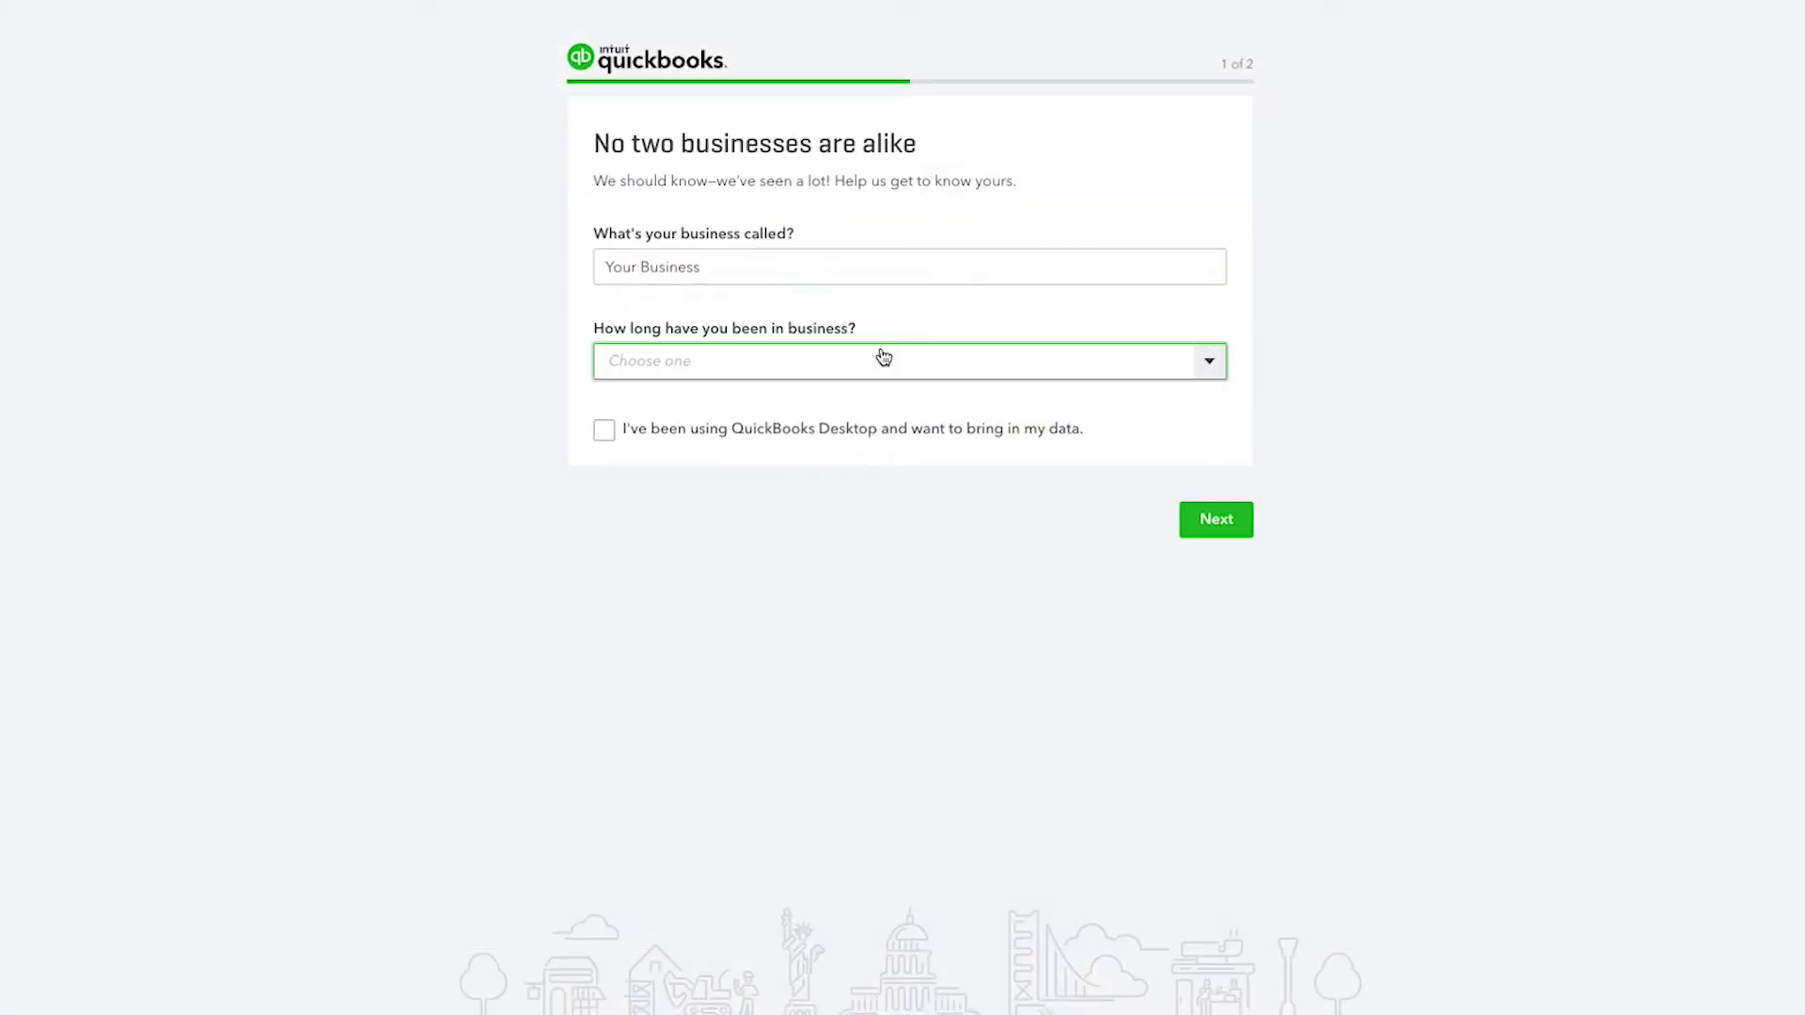
click(814, 486)
click(1238, 525)
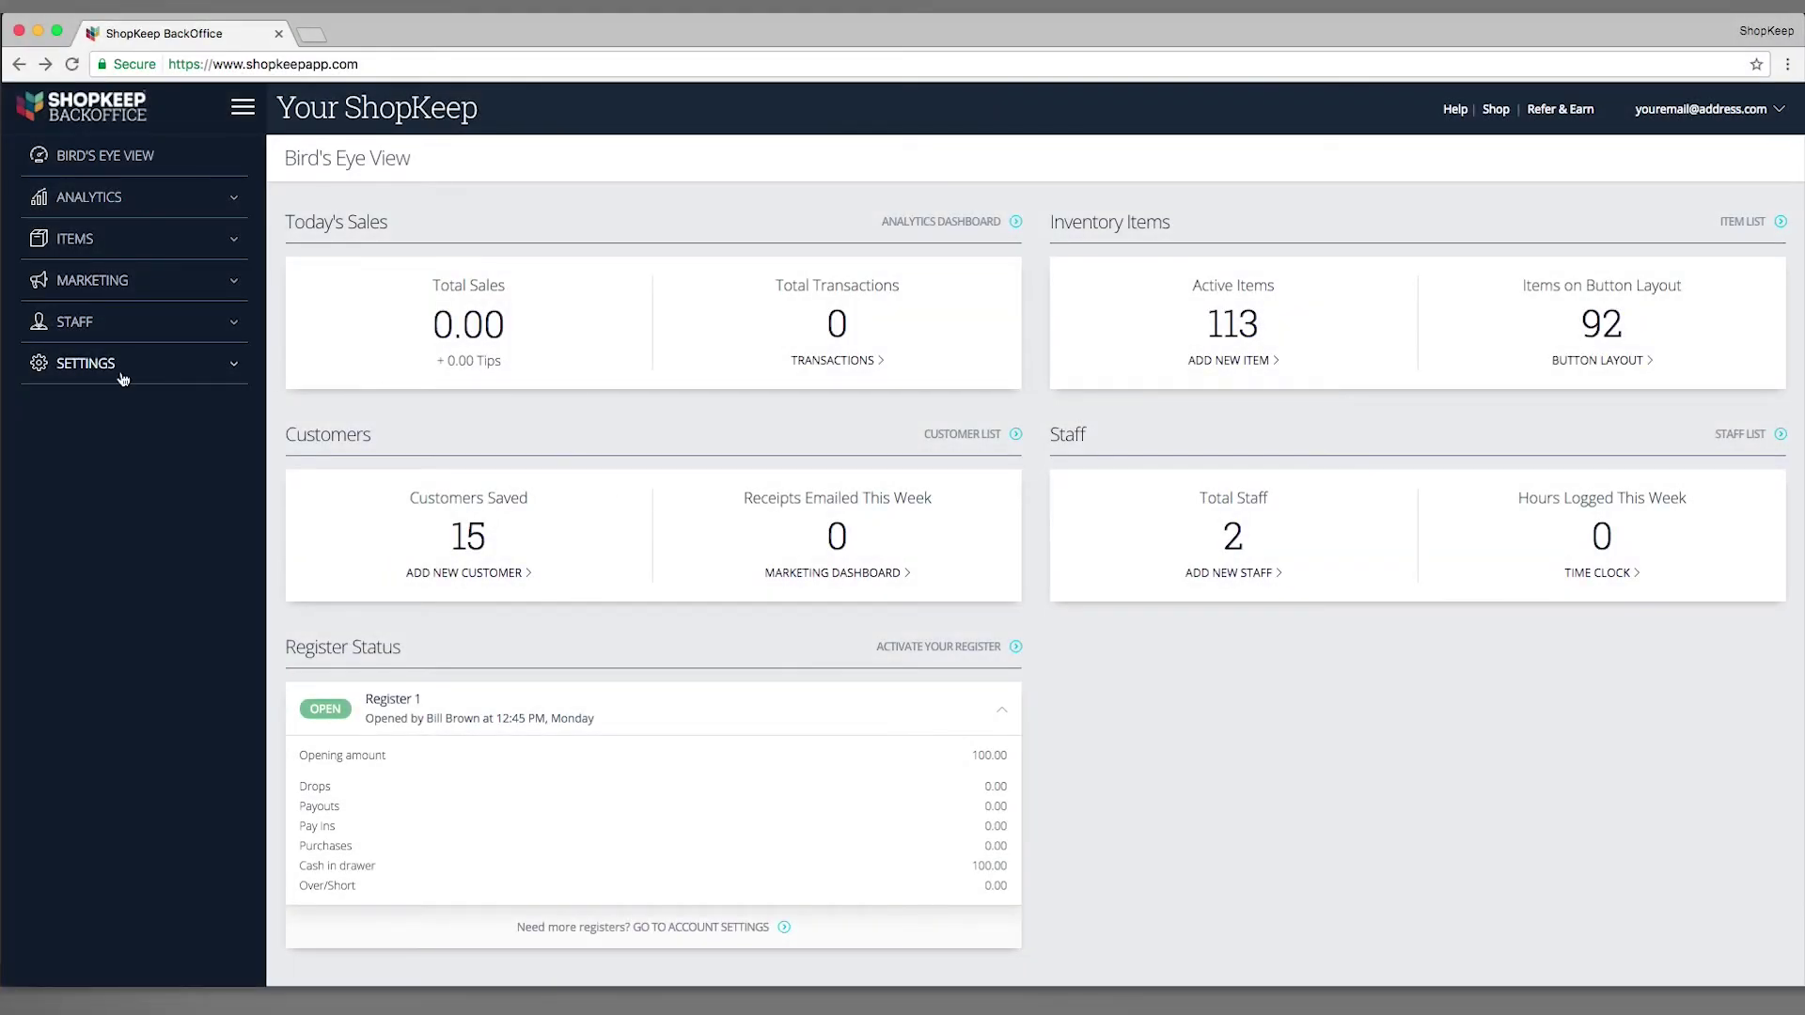
Step: Open Settings > QuickBooks, view the 'Chat with us to get started' help options, then dismiss them
click(122, 376)
click(125, 734)
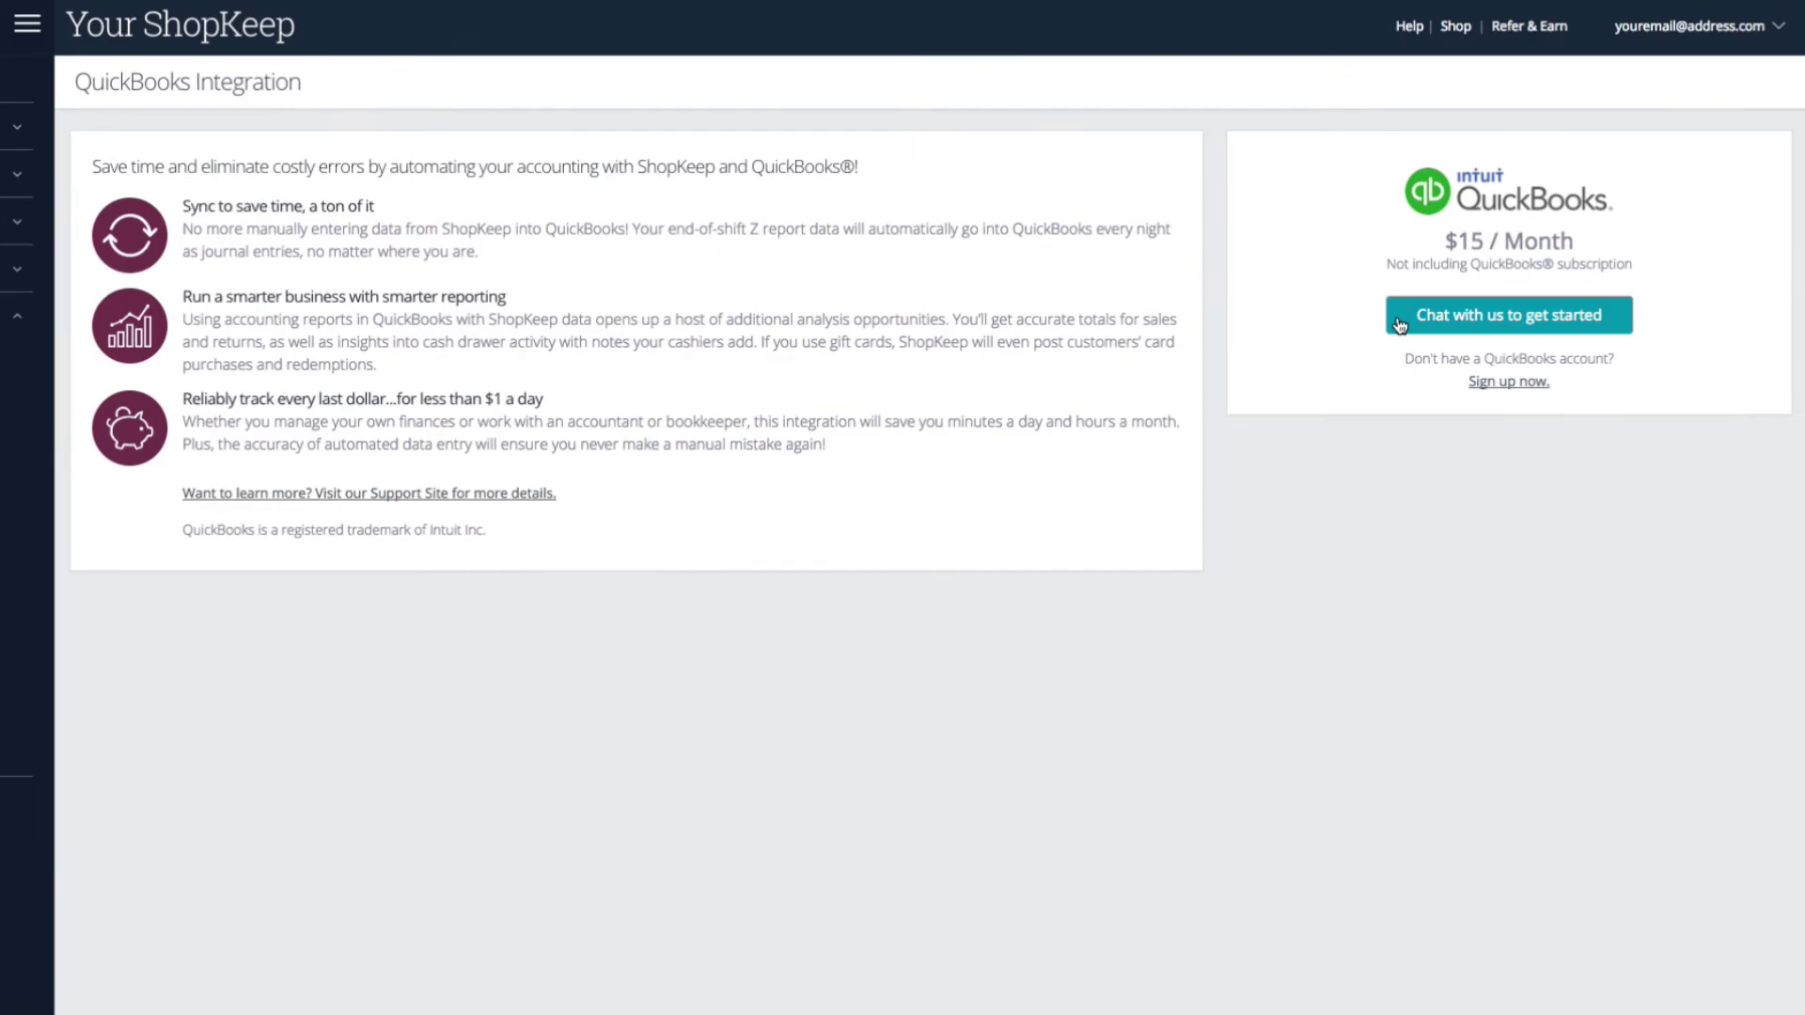
click(1399, 324)
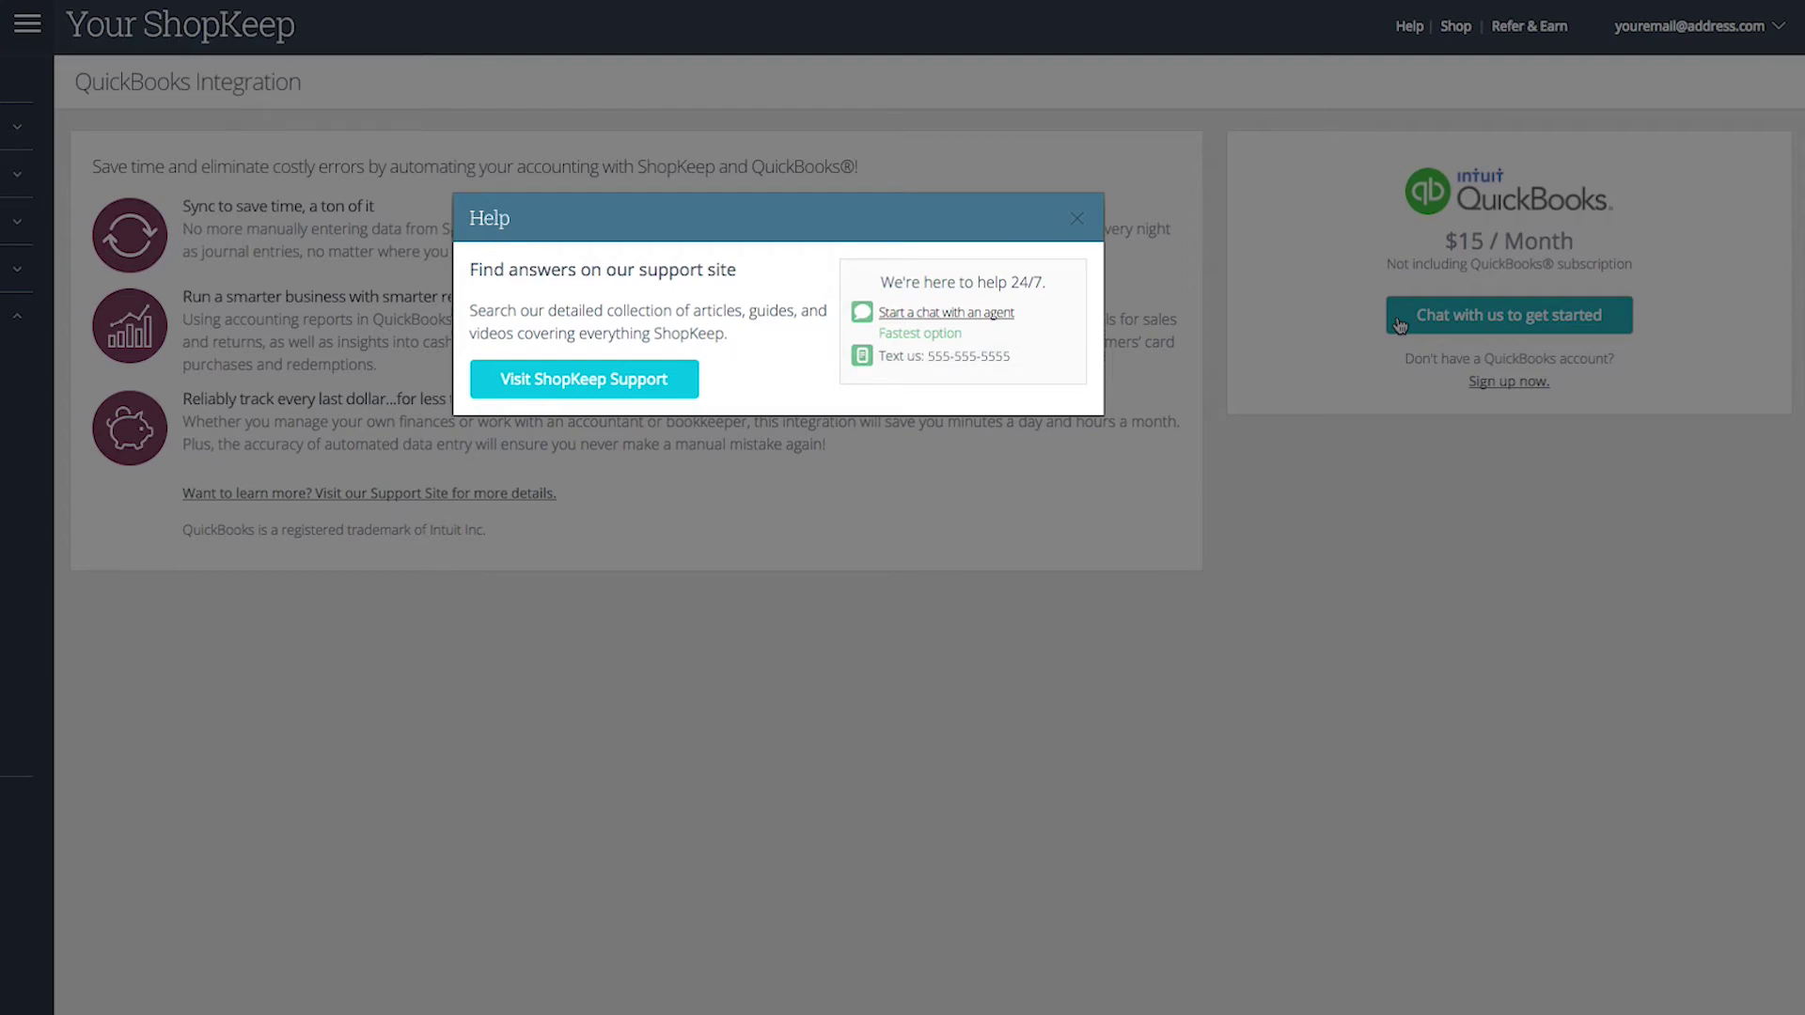
key(Escape)
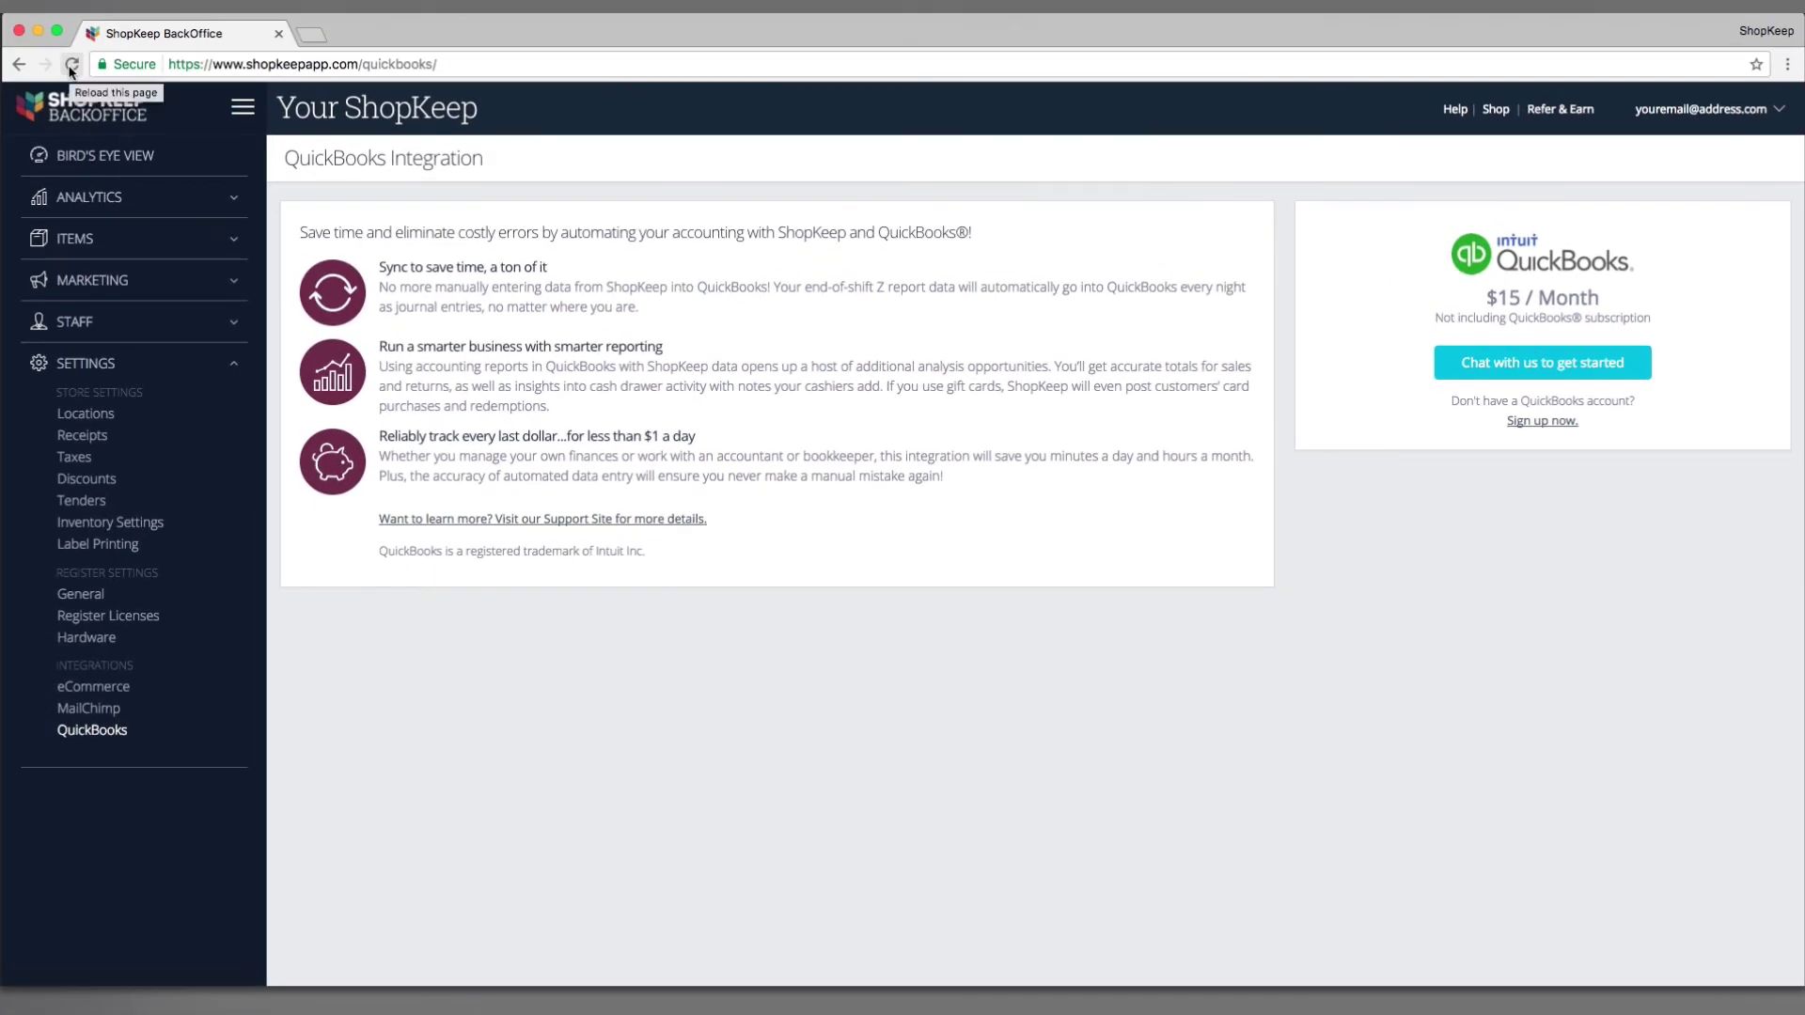
Step: Reload the QuickBooks Integration page and start 'Connect to QuickBooks', confirming in the popup
click(72, 64)
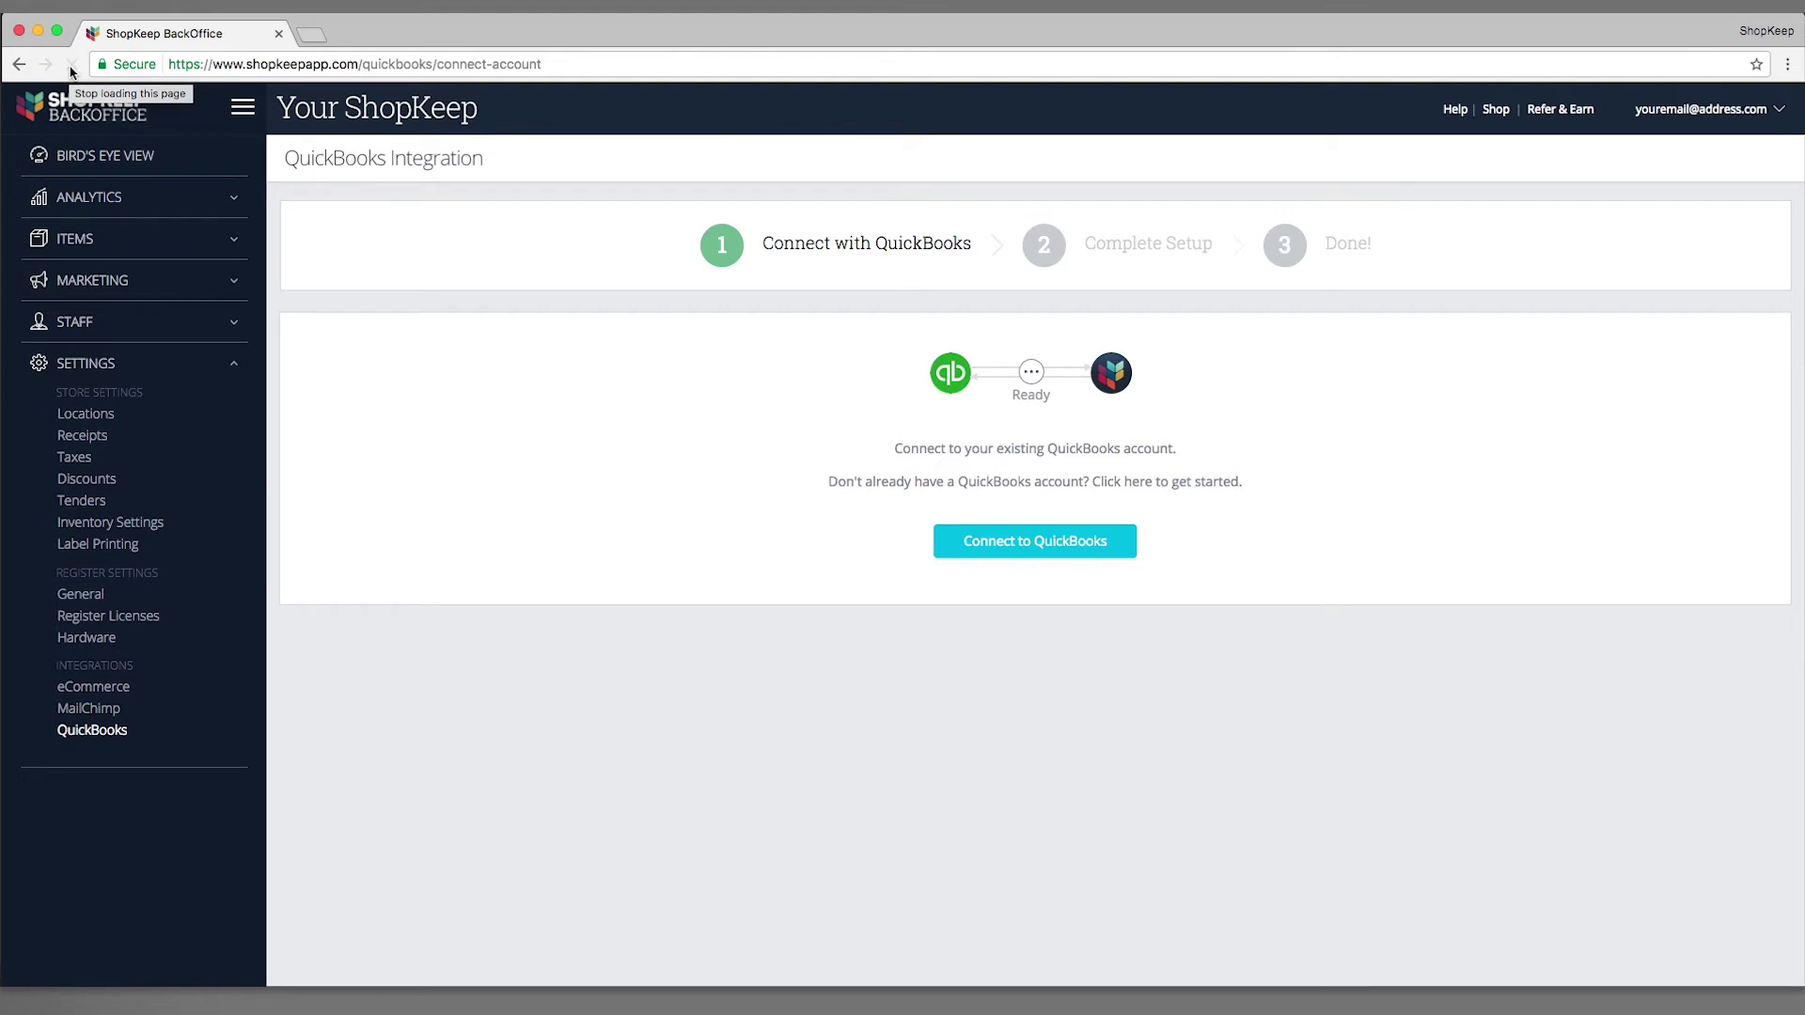
click(950, 553)
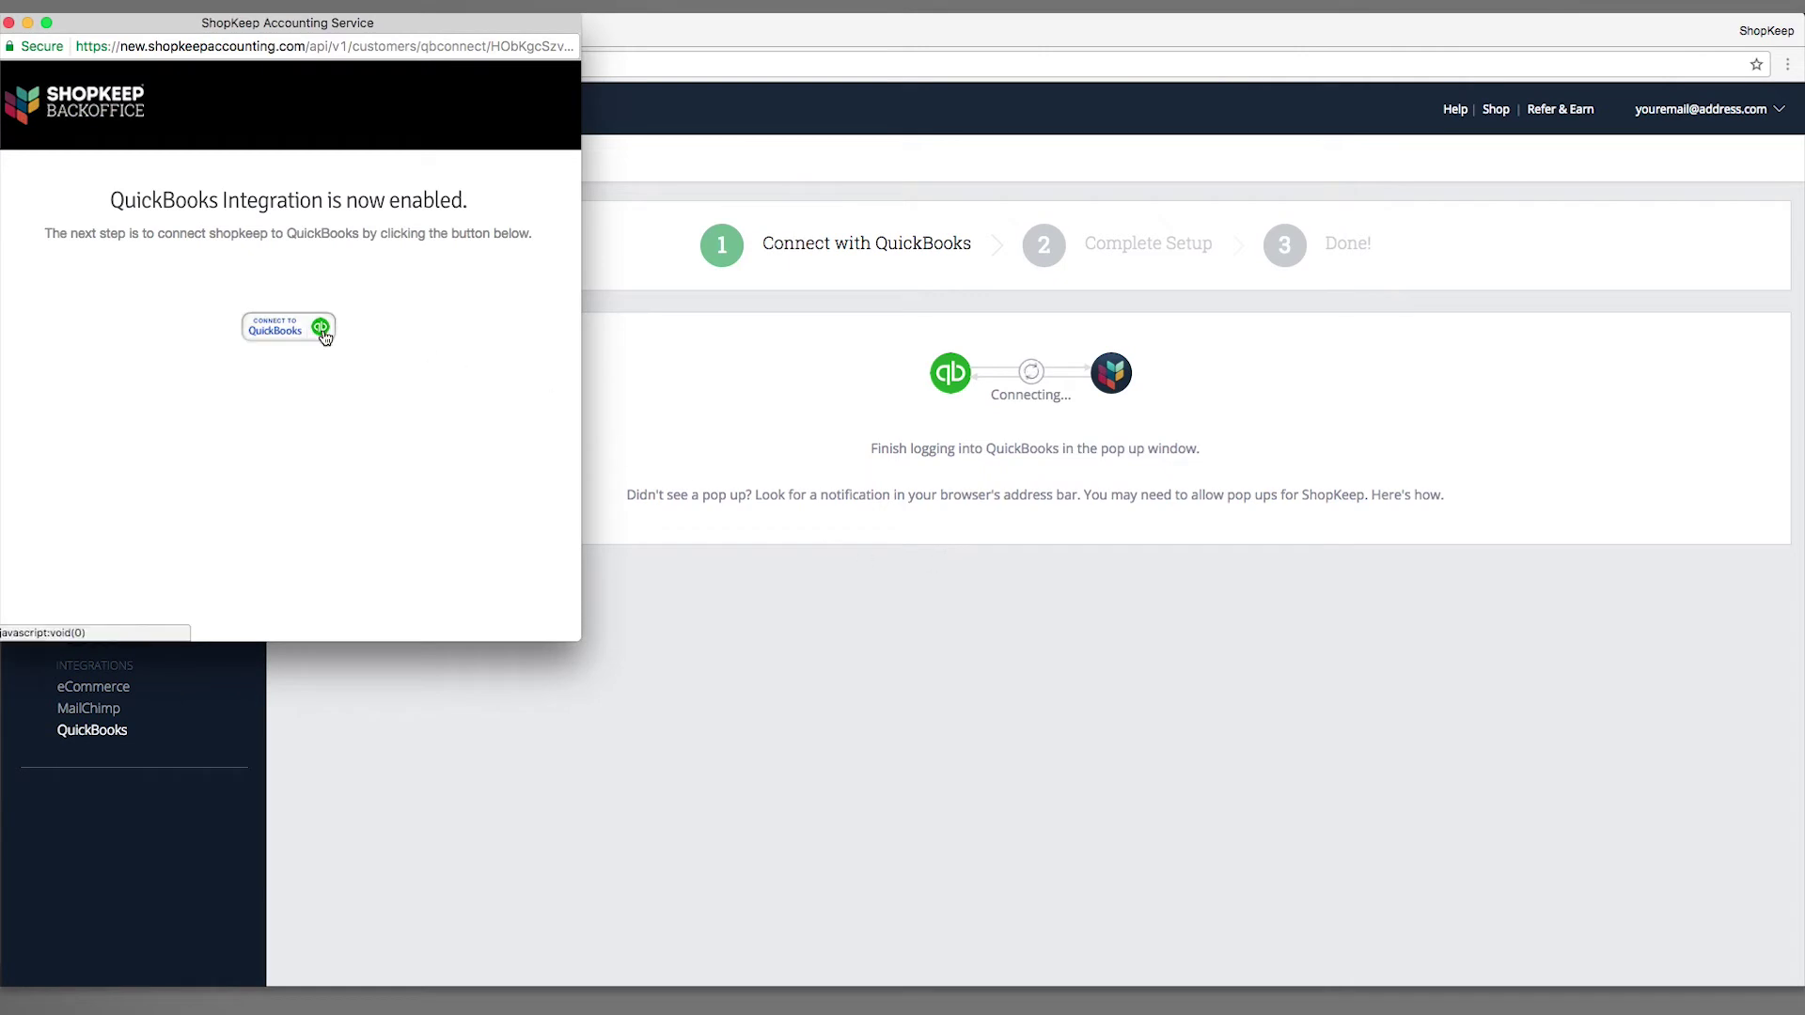
click(320, 330)
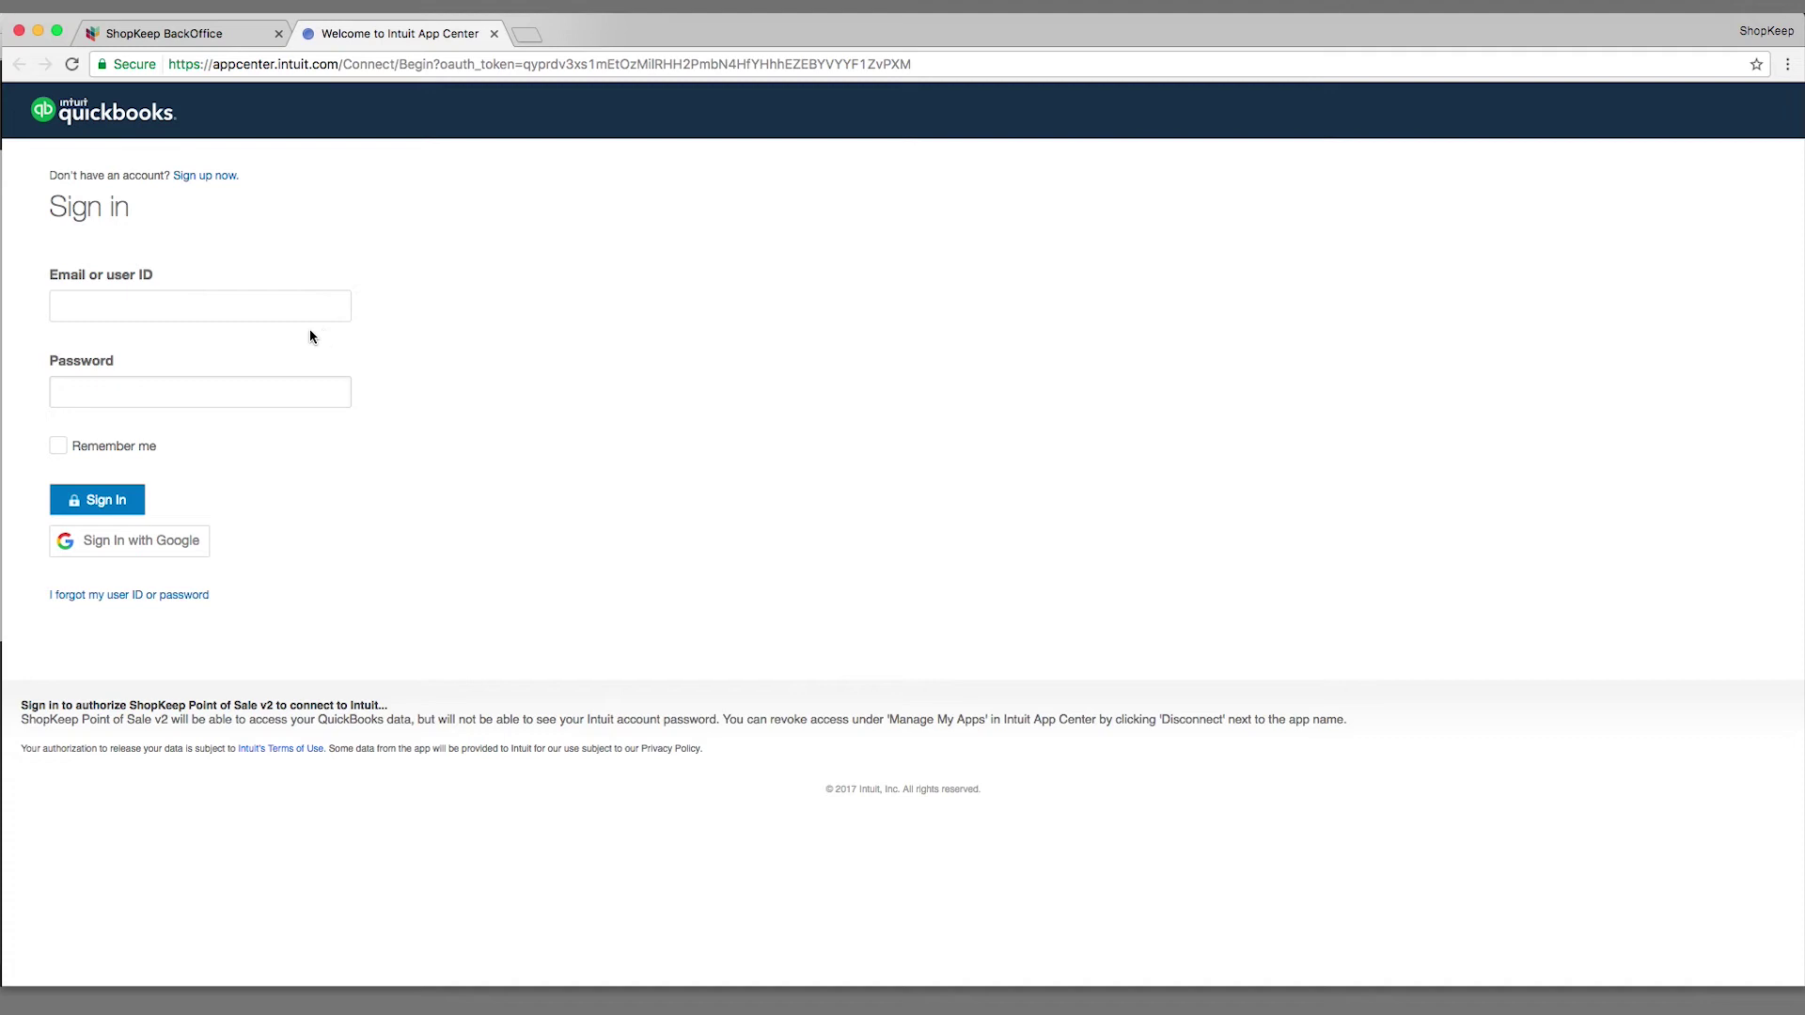
Step: Sign in to QuickBooks with the account e-mail and password, then authorize ShopKeep Point of Sale v2
click(239, 309)
text(youremail@address.com)
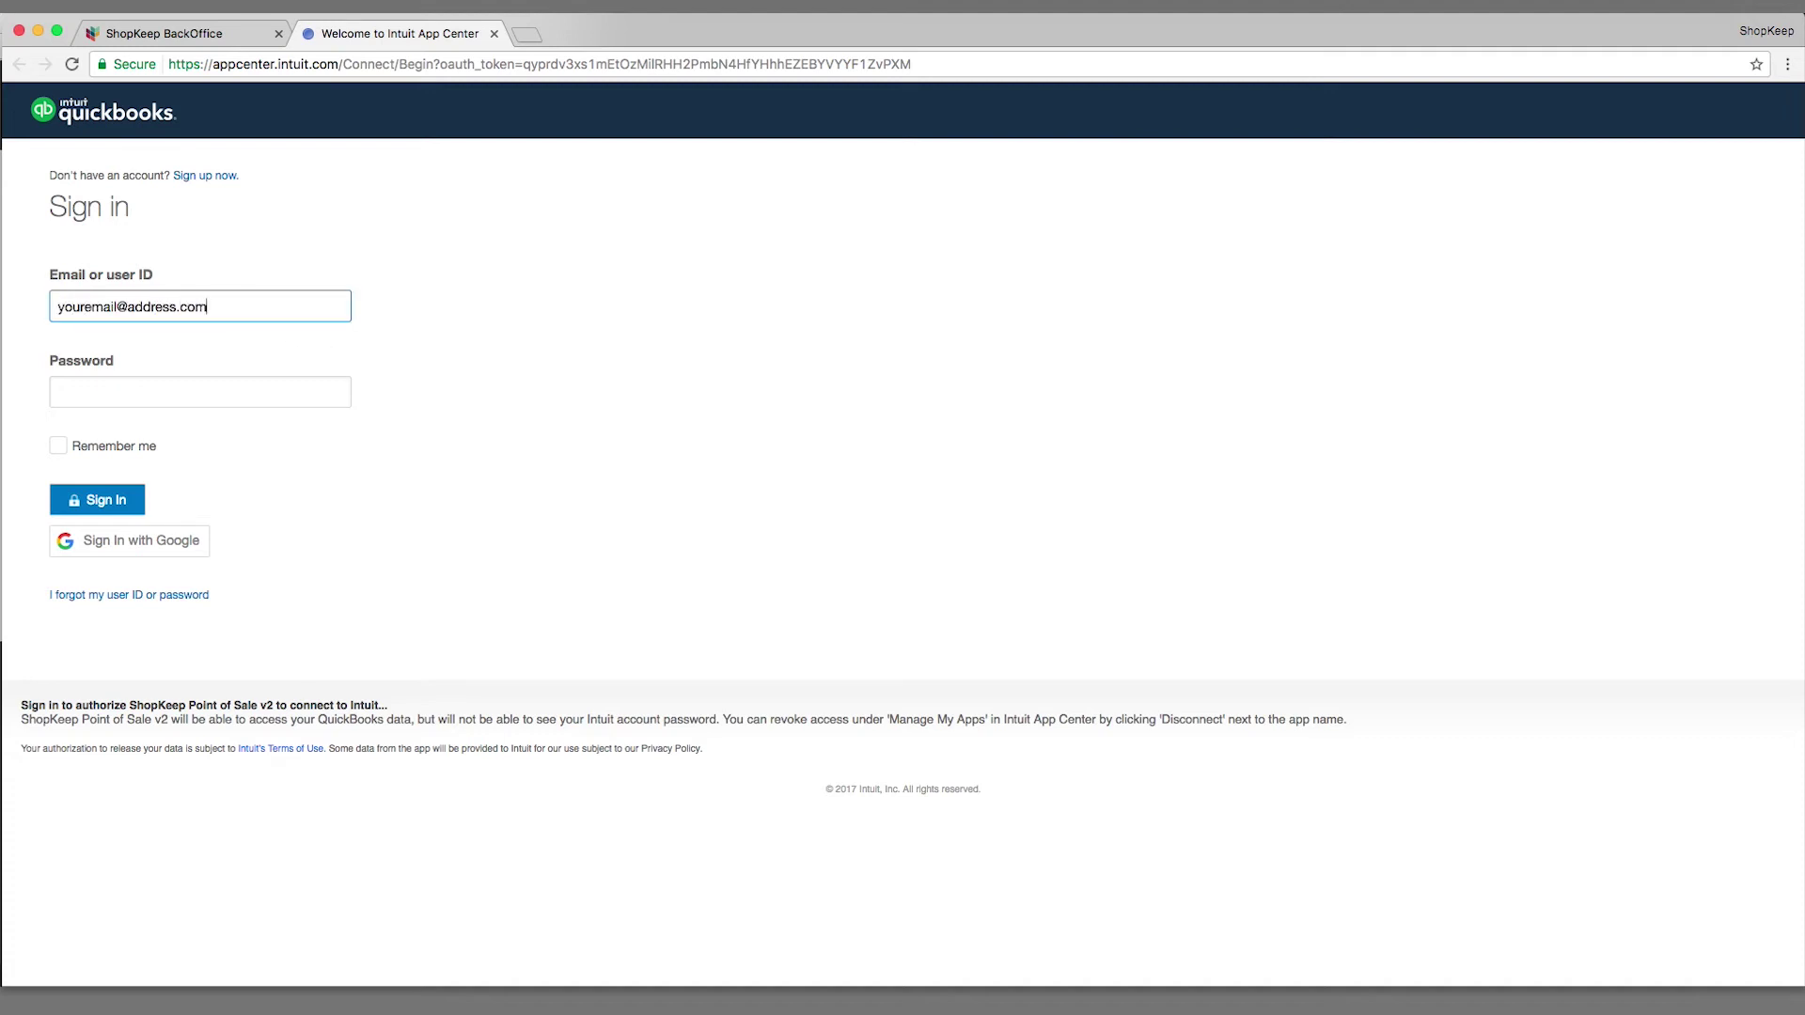
key(Tab)
text(password1)
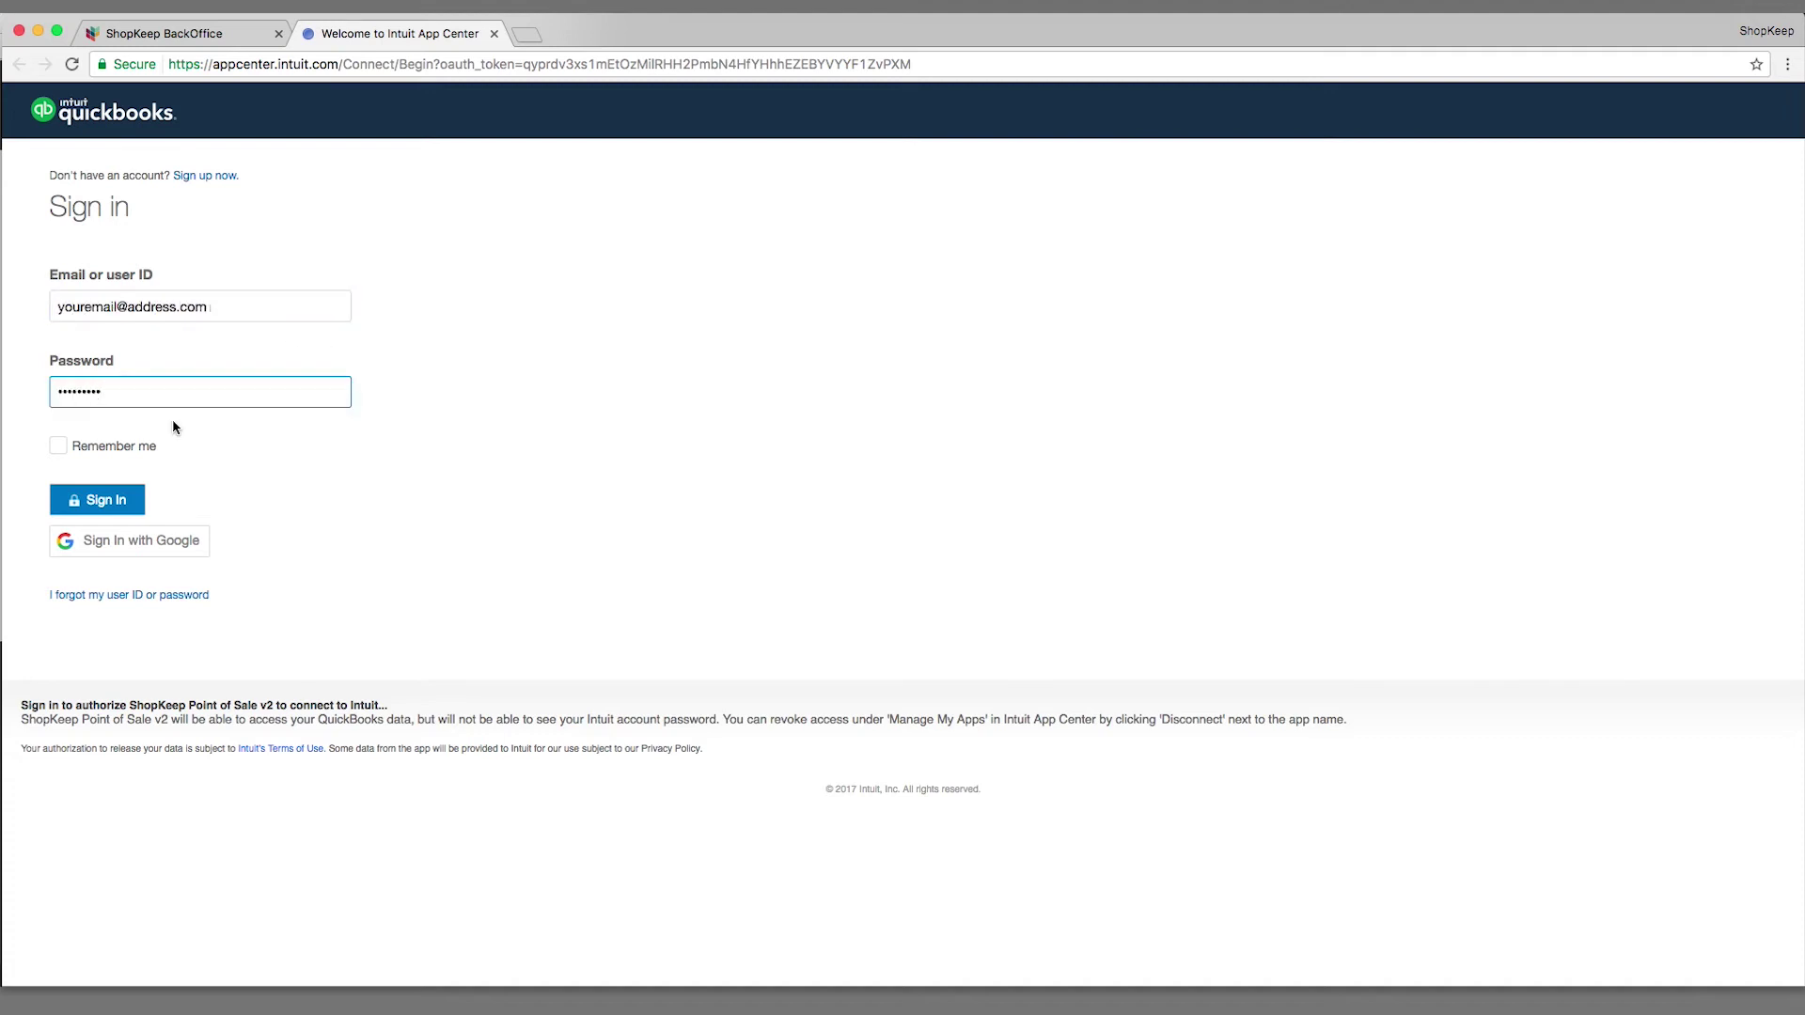
click(134, 498)
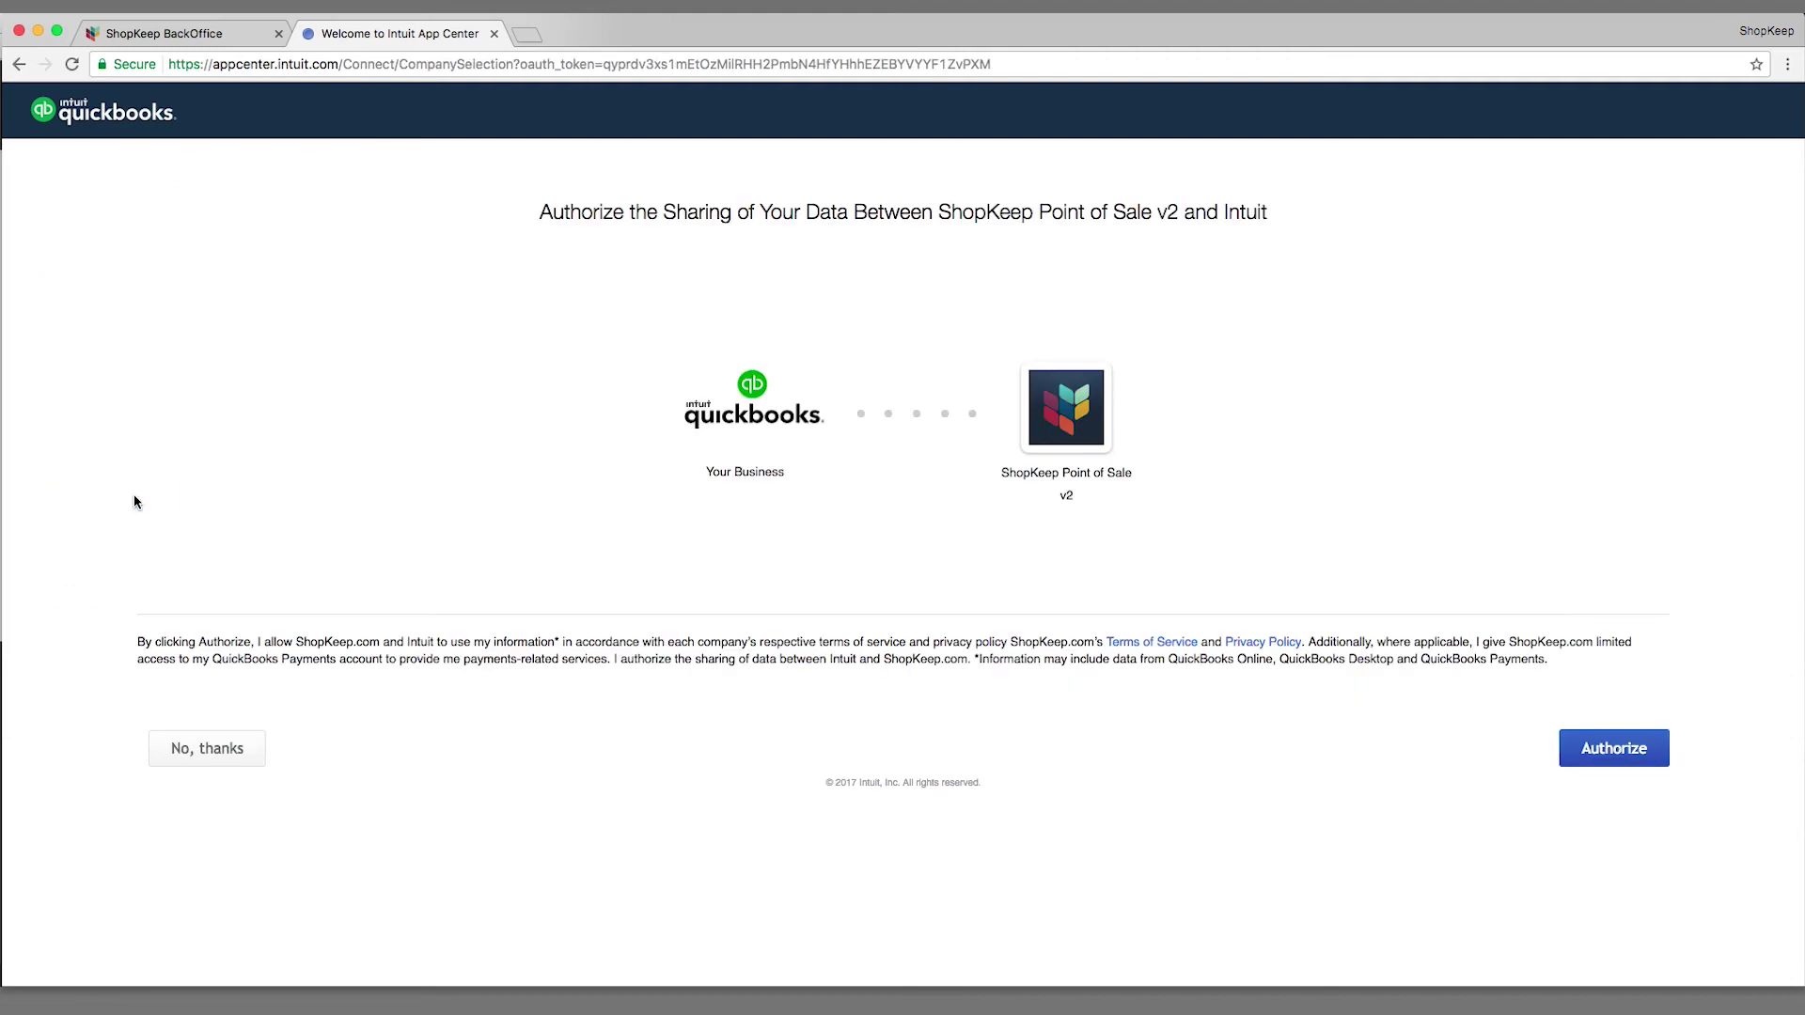
click(1569, 749)
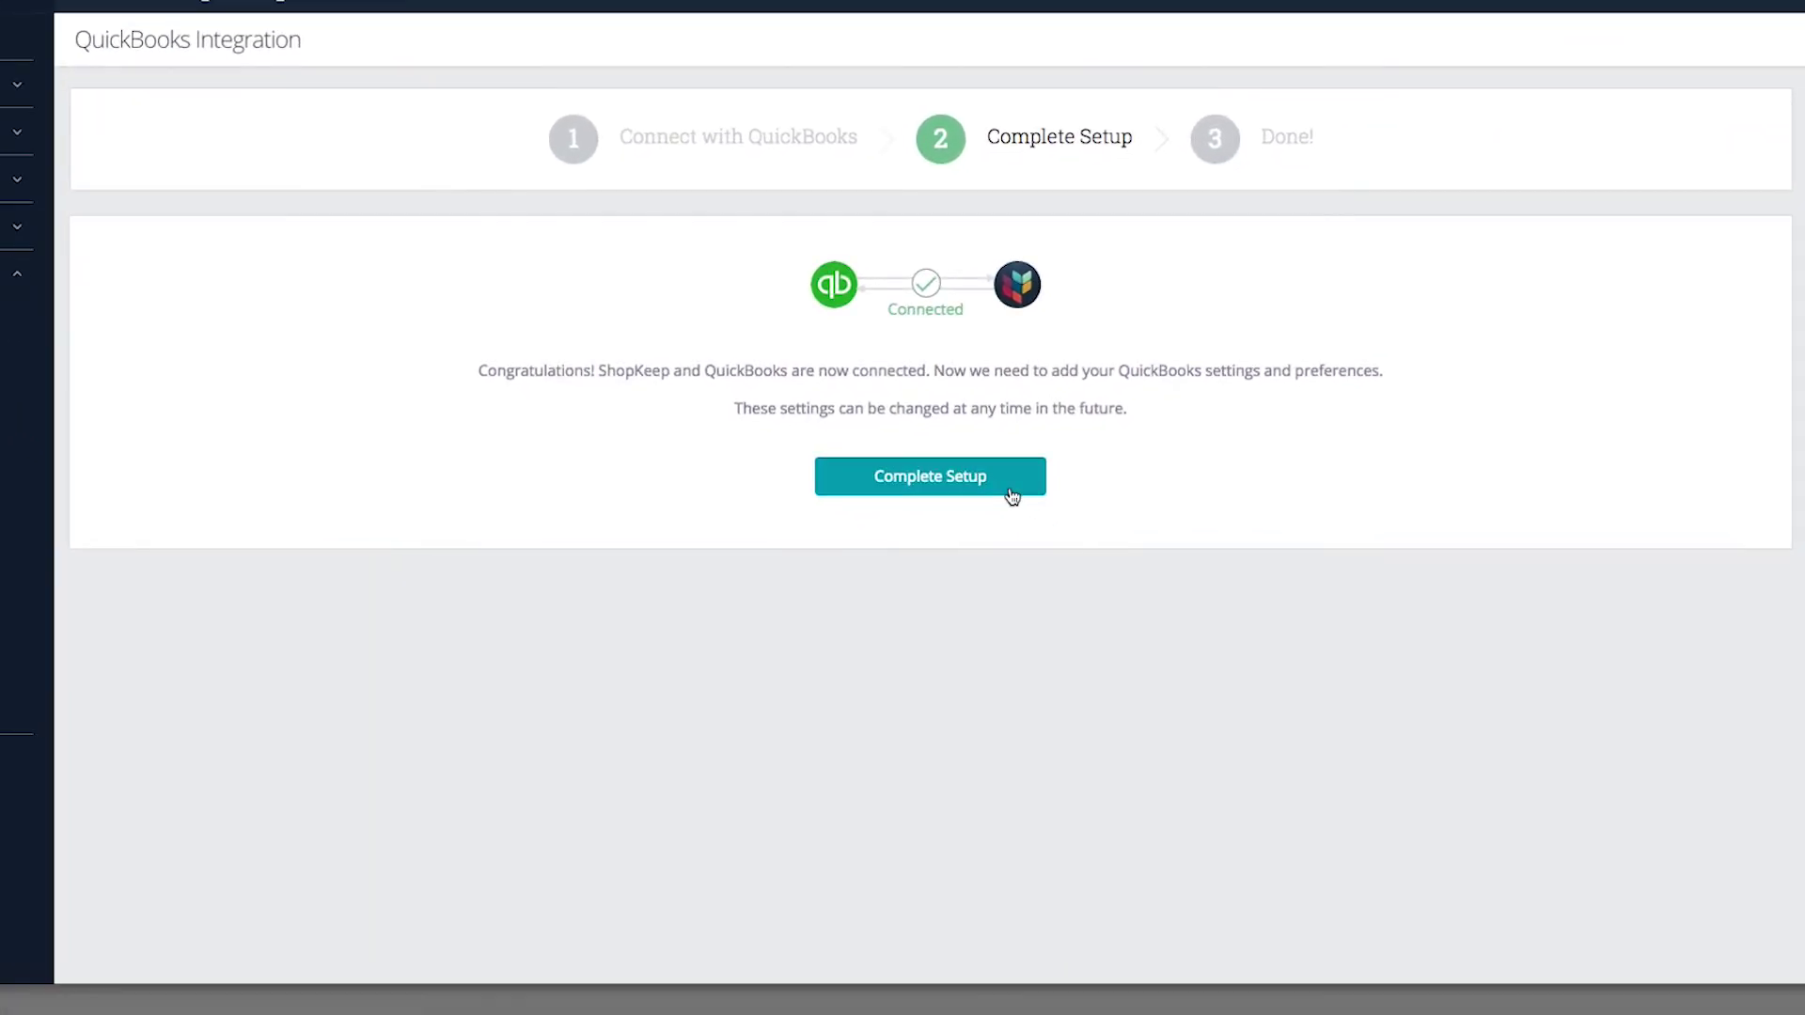
Step: Begin Complete Setup and continue past the 'How The Integration Works' overview
click(1012, 495)
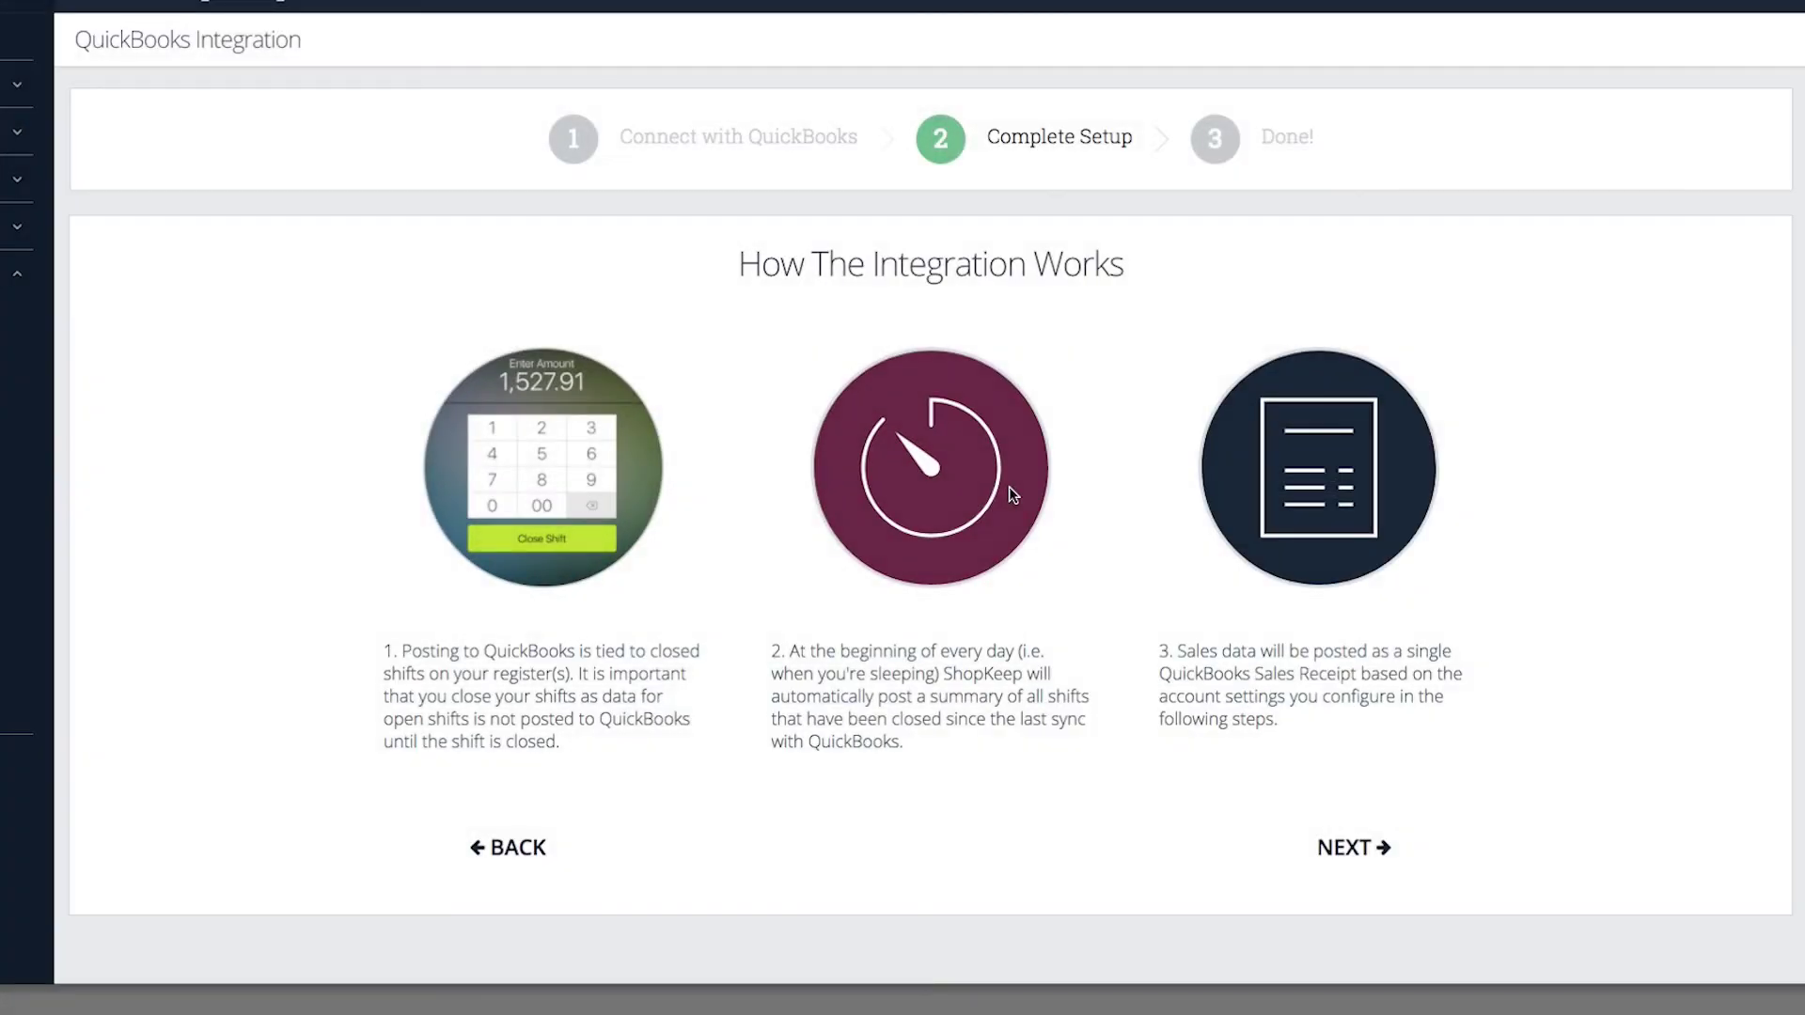
click(1354, 847)
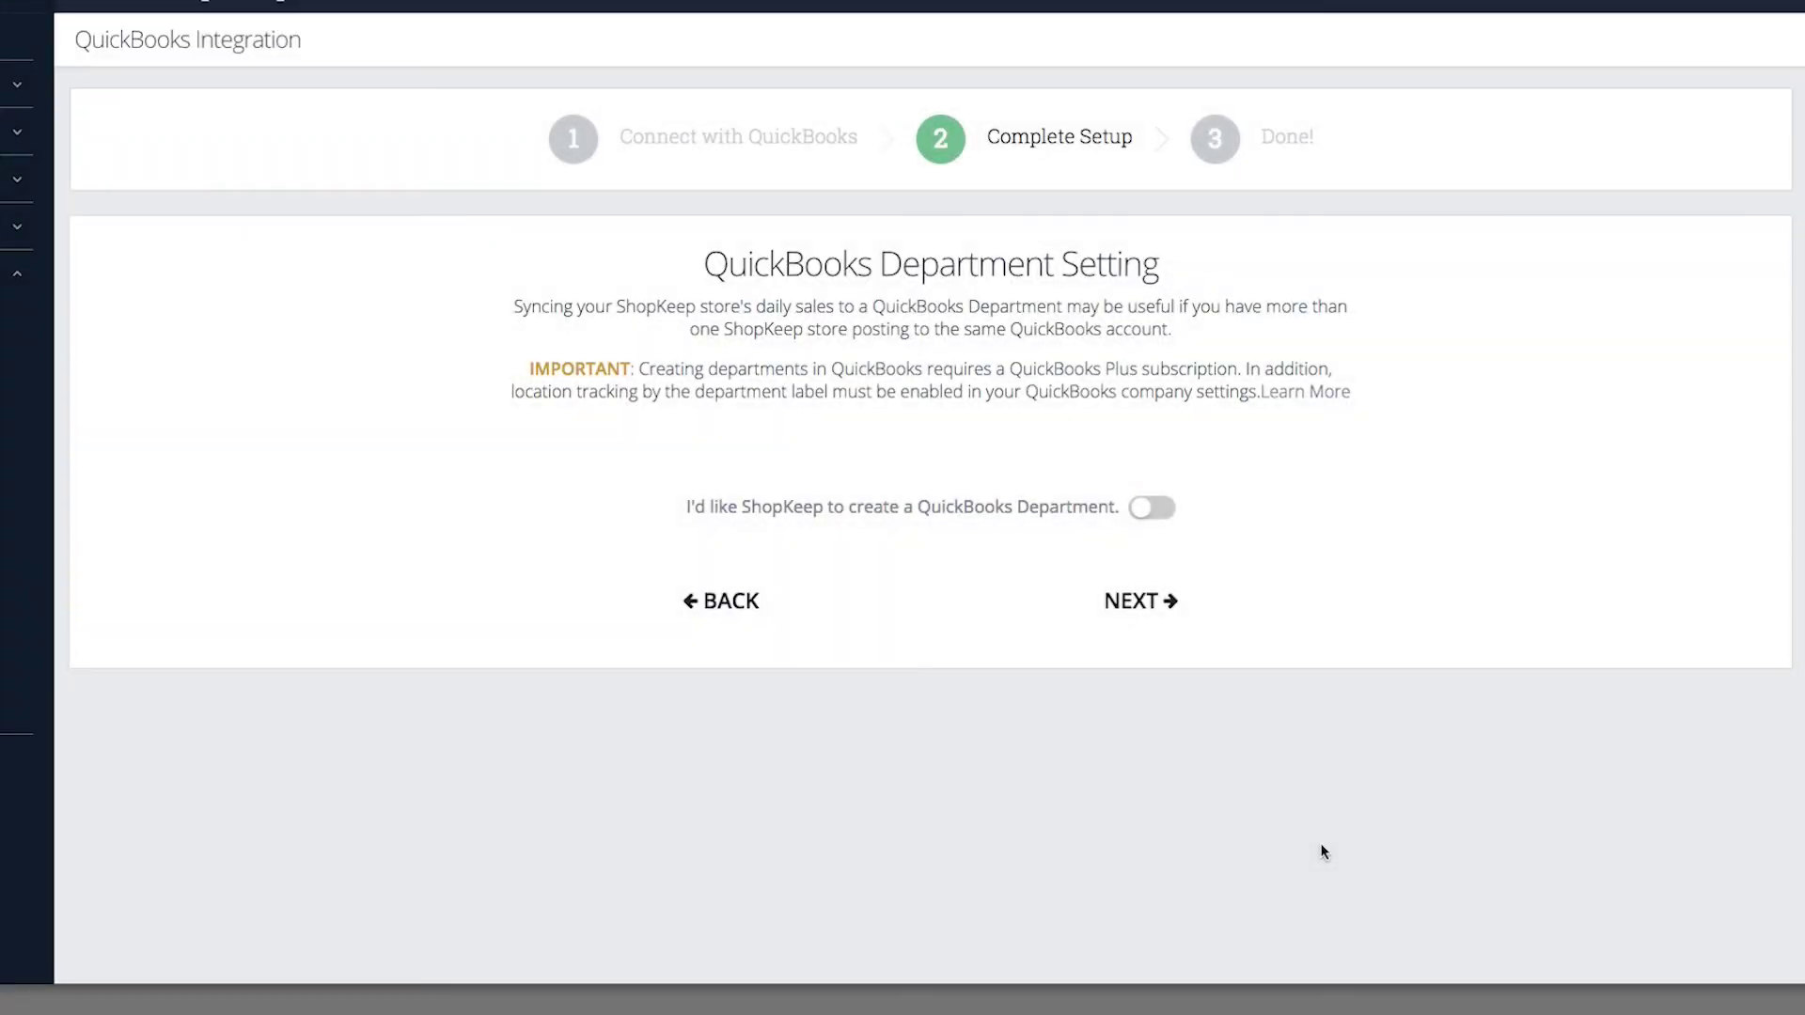
Step: Enable the QuickBooks Department option and Post Payouts, continuing to Accounts and Items
click(1141, 514)
click(1132, 603)
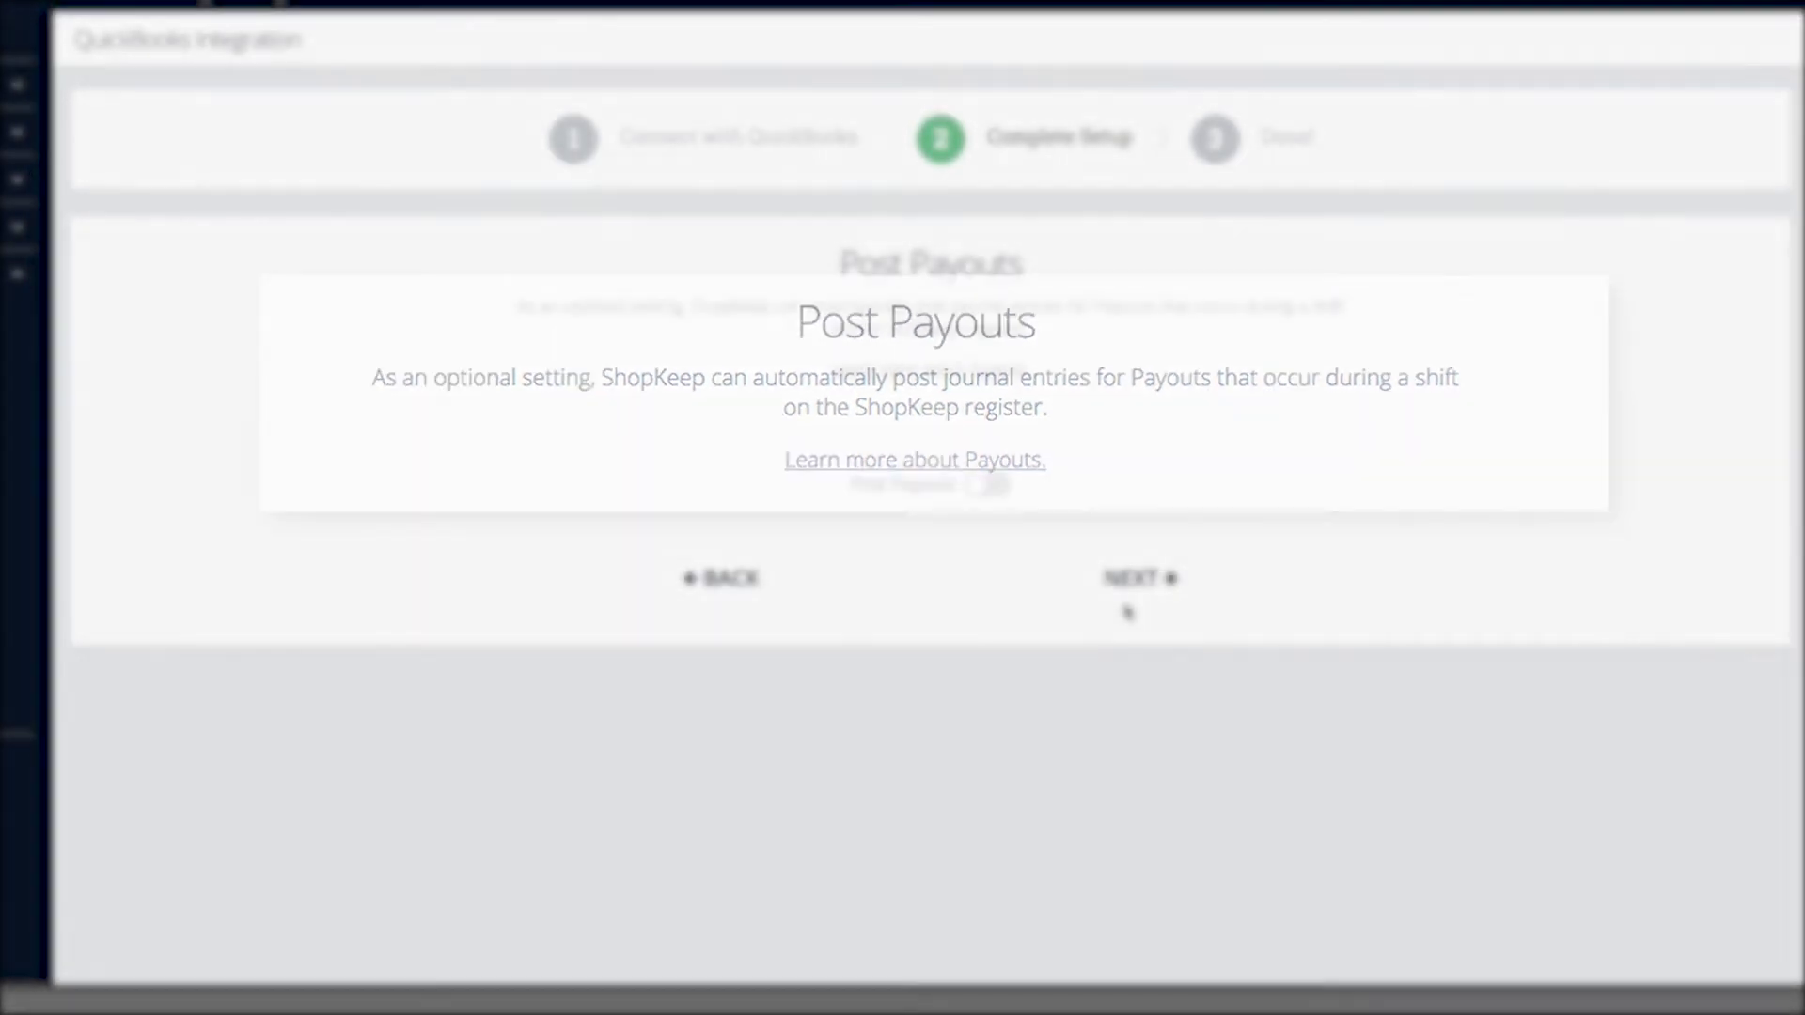
click(978, 493)
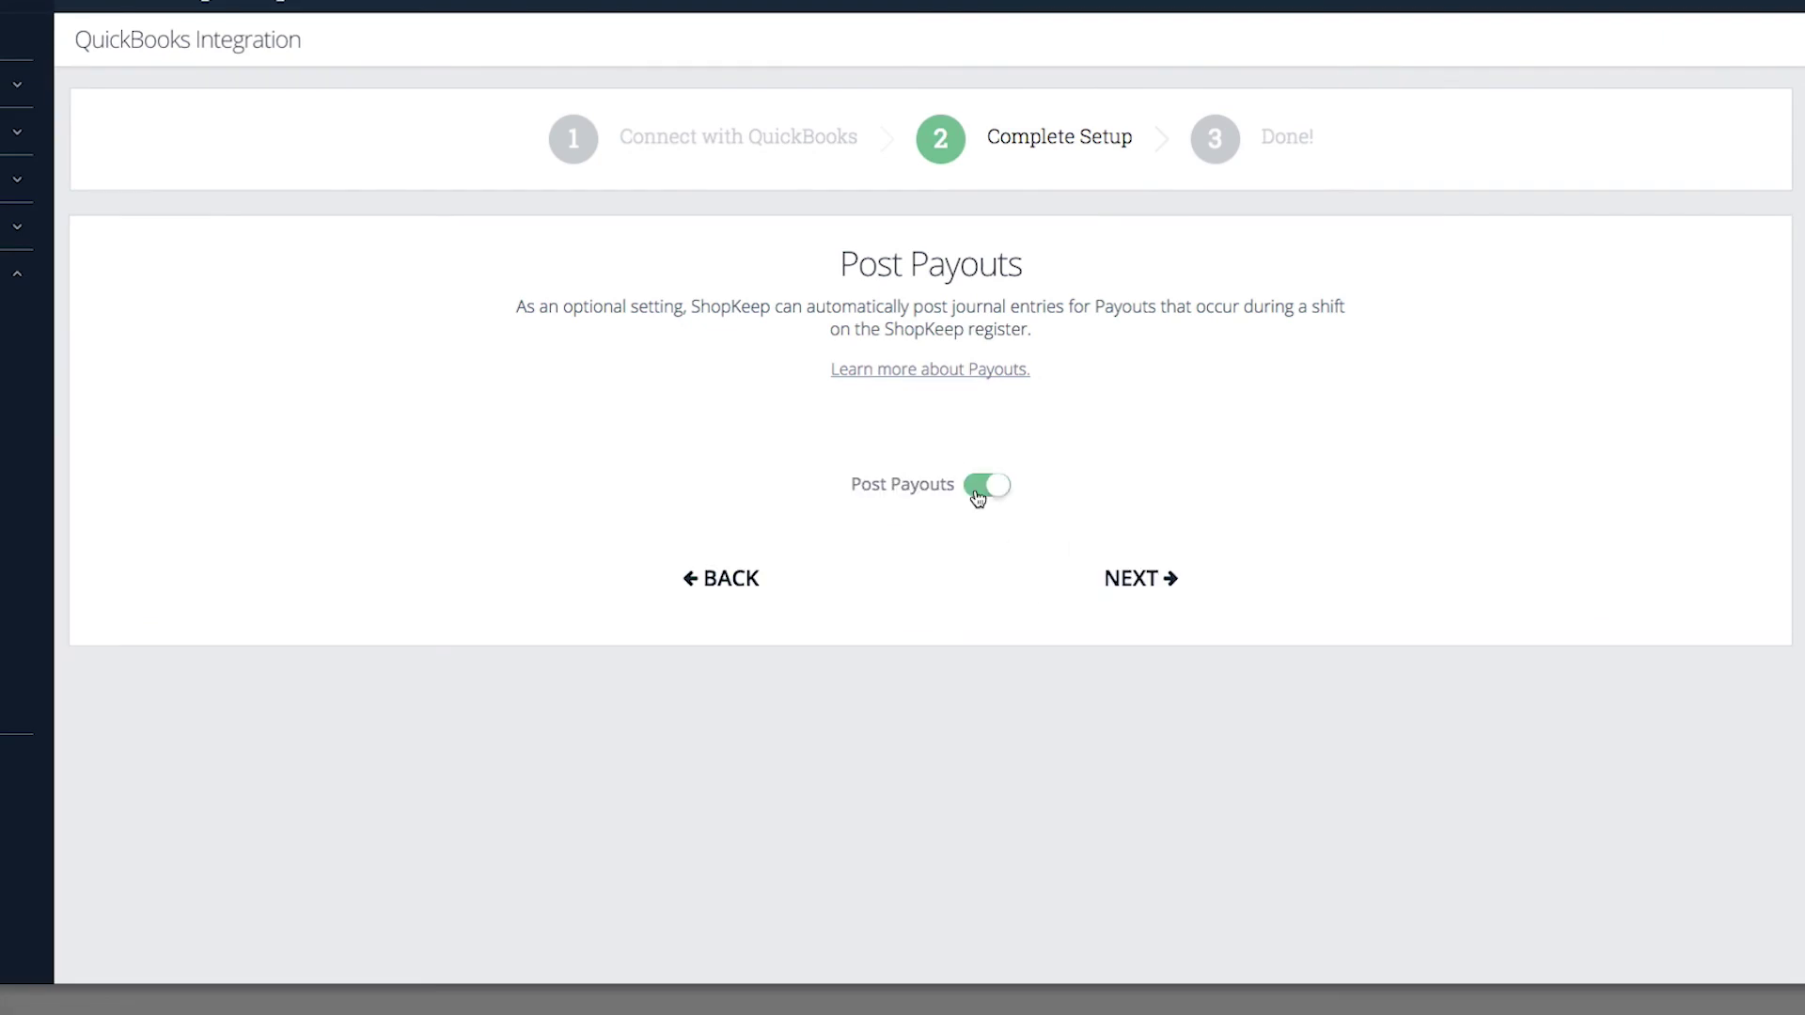
click(1111, 580)
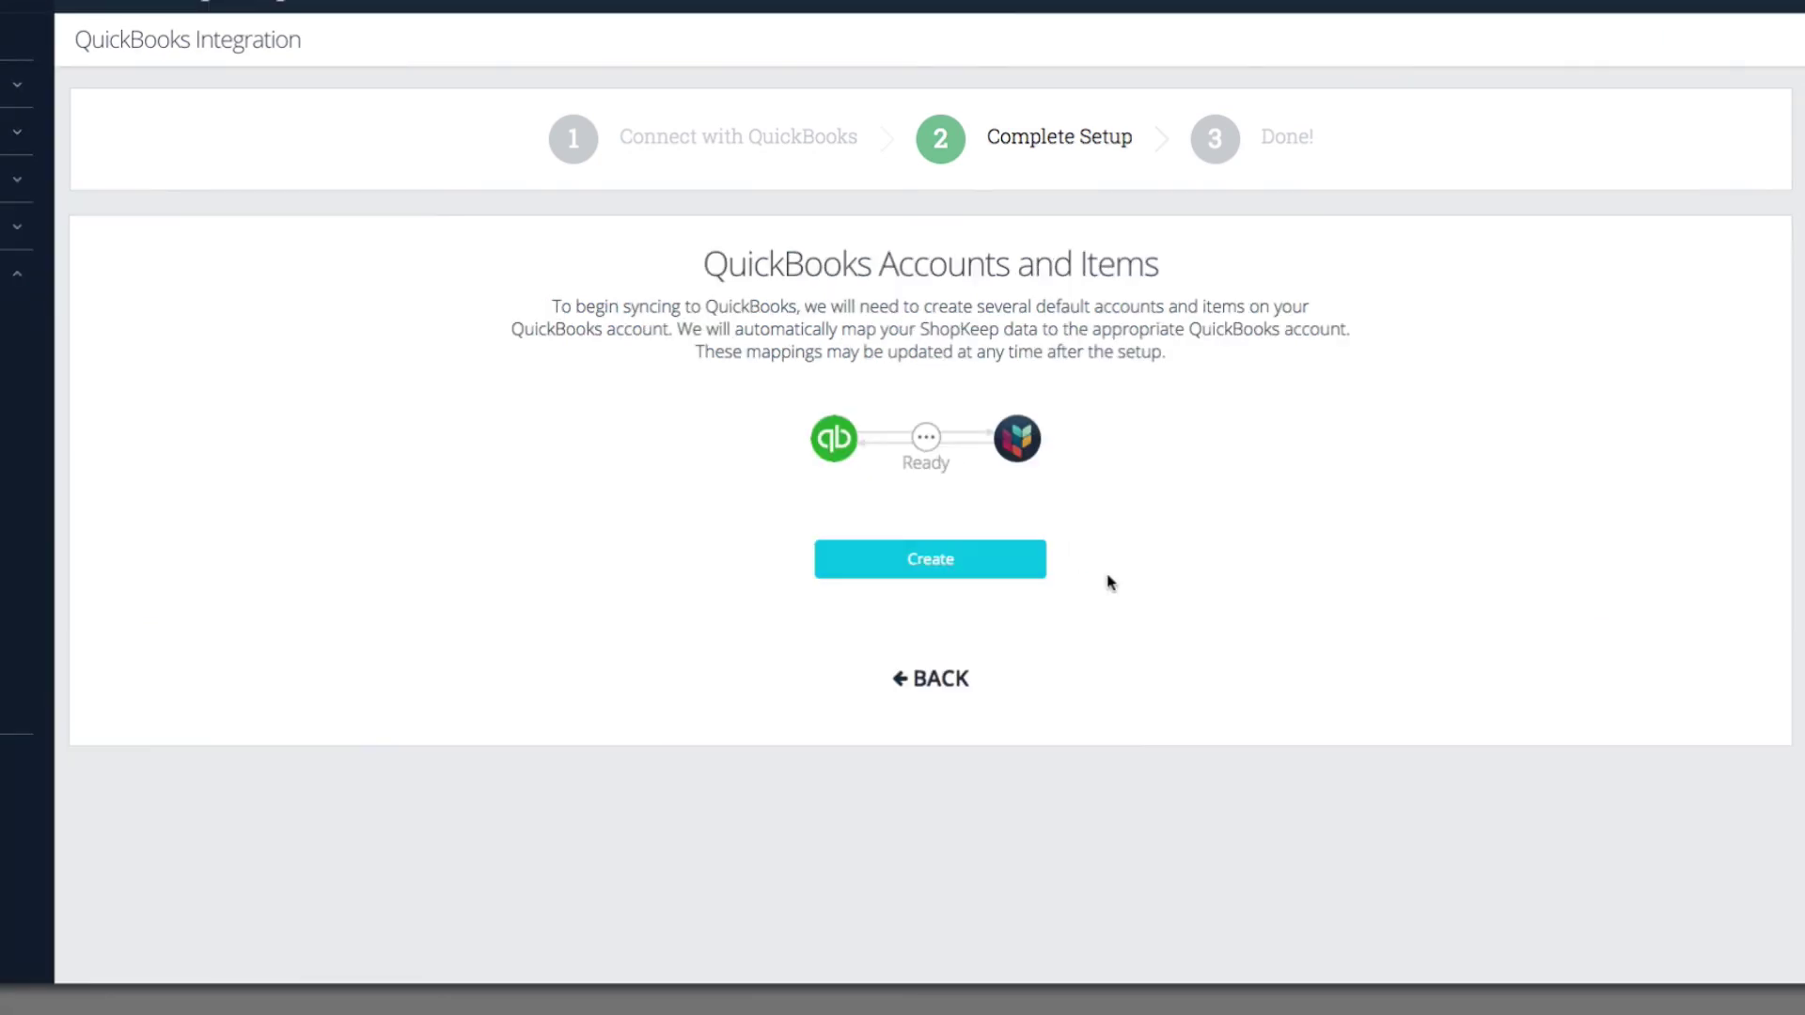
Step: Create the default QuickBooks accounts and items, then finish with nightly 4am syncing
click(995, 565)
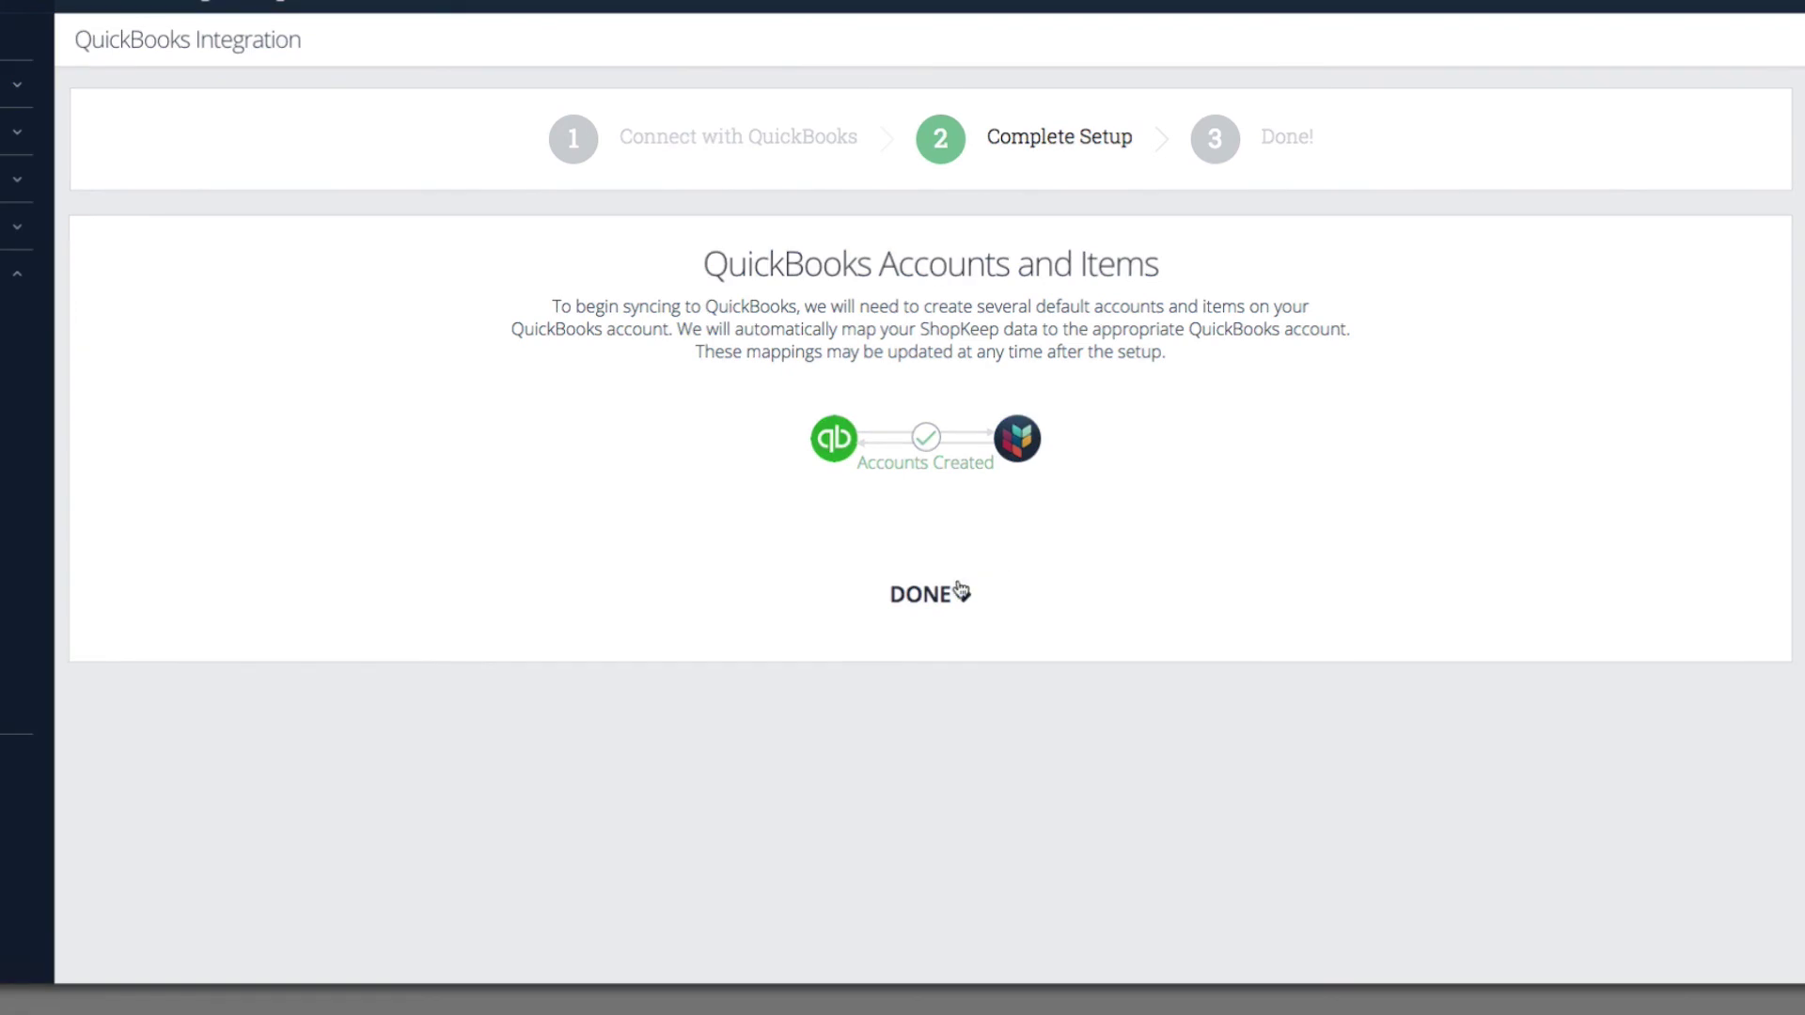
click(938, 598)
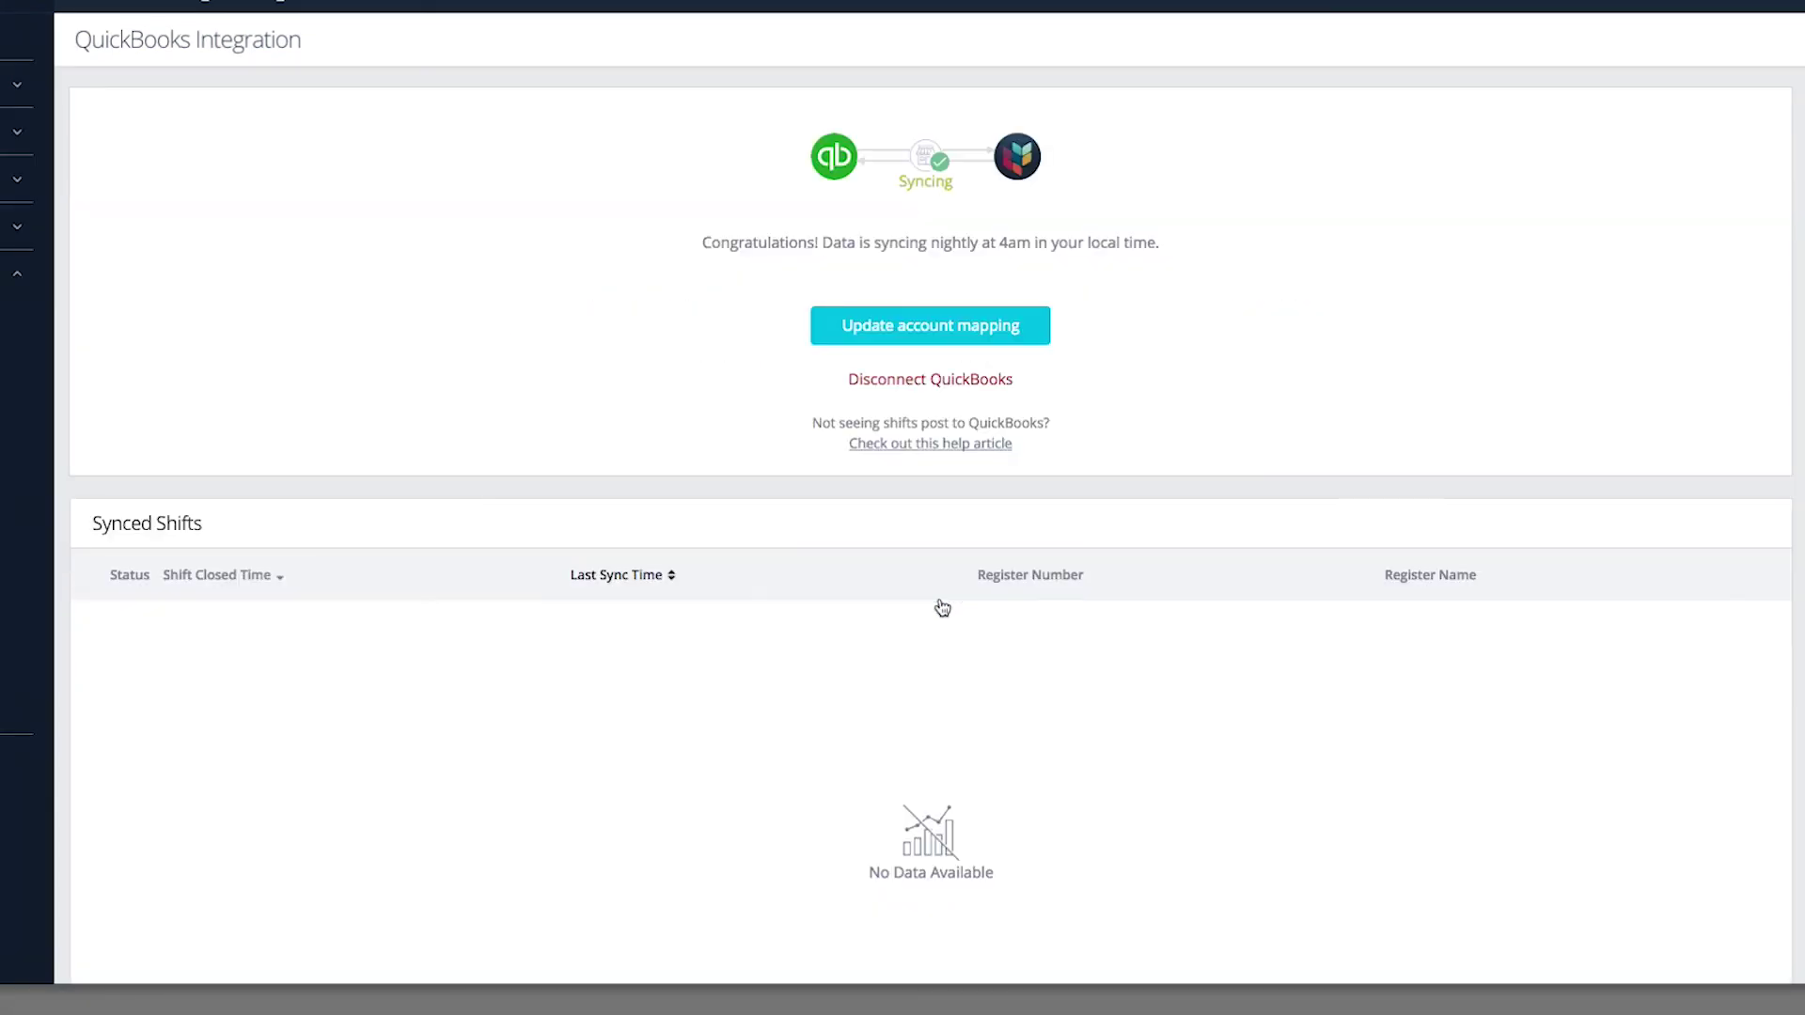